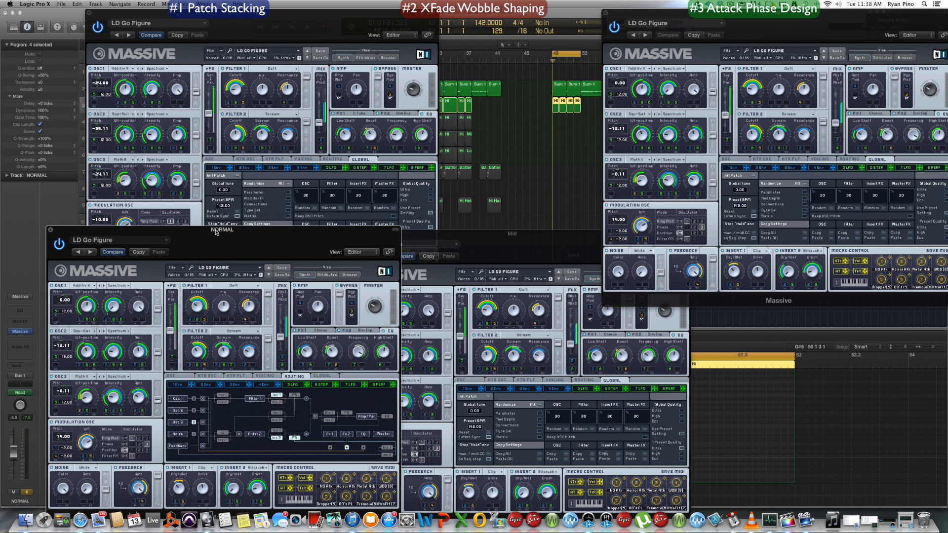
left_click_drag(216, 232, 206, 233)
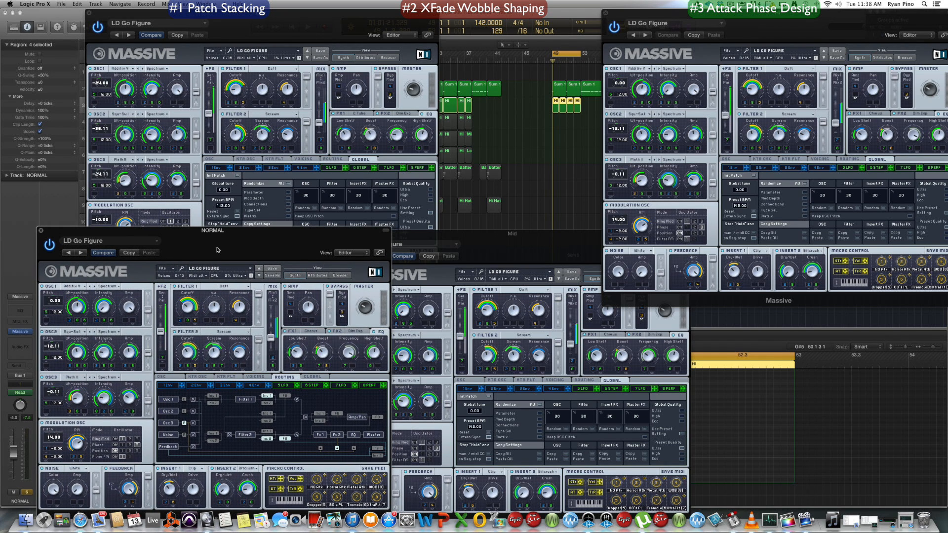
left_click_drag(216, 252, 214, 224)
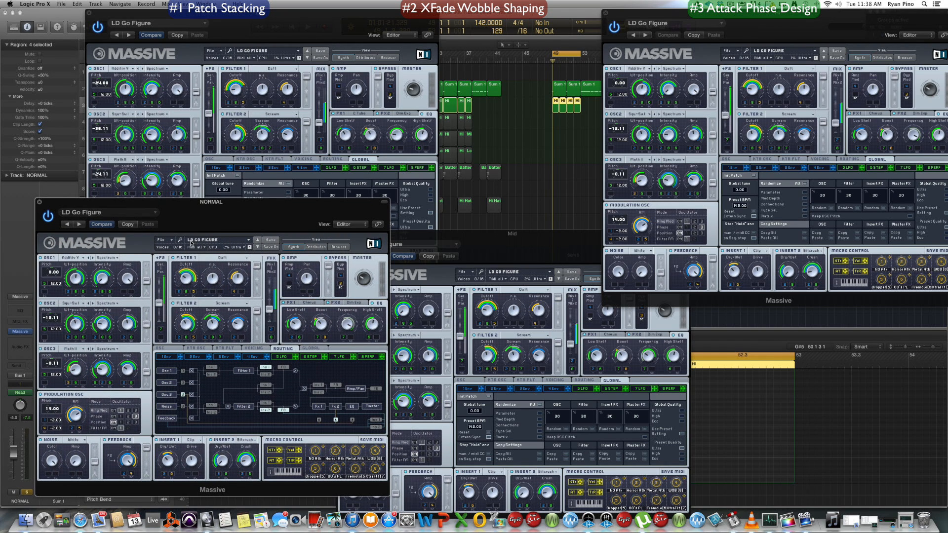
left_click_drag(229, 221, 216, 234)
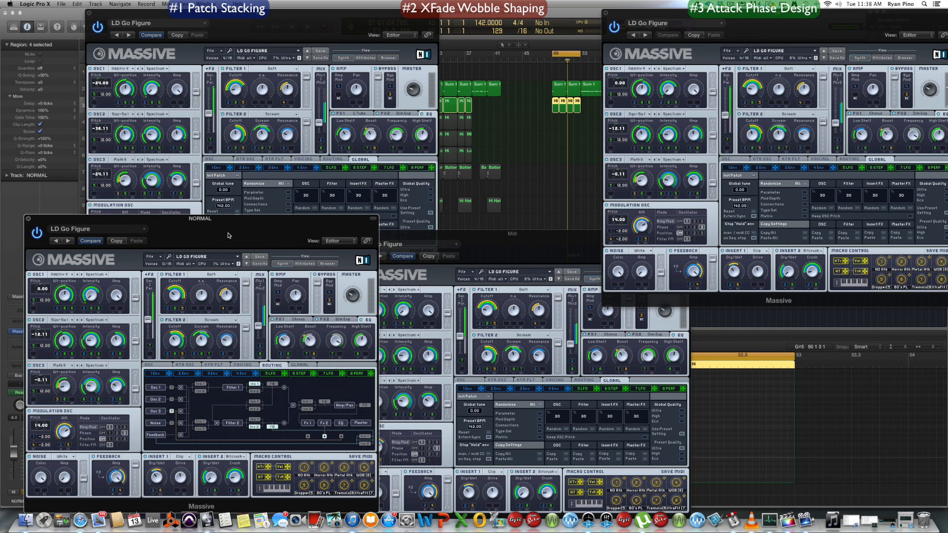
left_click_drag(229, 233, 248, 258)
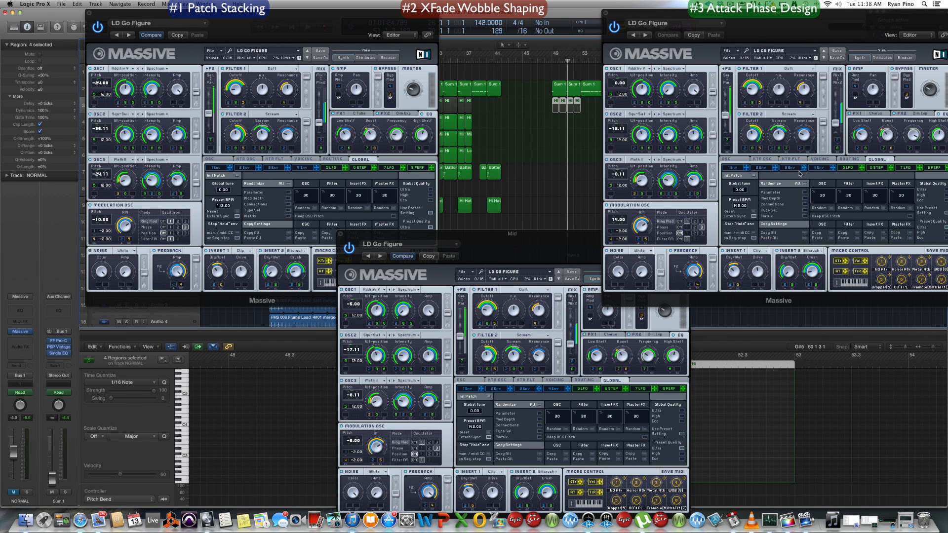
Move the Low Massive window off the track list, solo the Sum 1 track and play the looped section
left_click_drag(366, 27, 359, 111)
key("space")
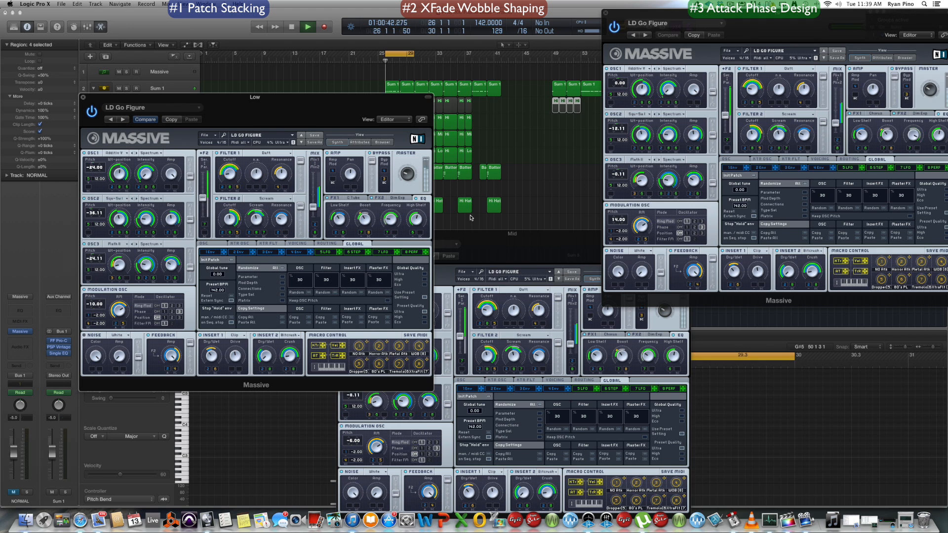
left_click_drag(252, 96, 251, 116)
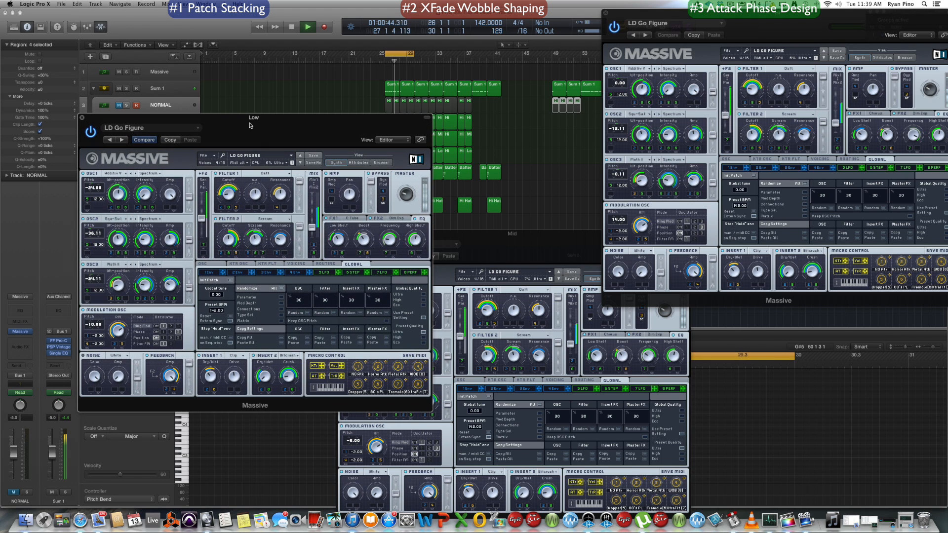
key("space")
left_click(126, 89)
key("space")
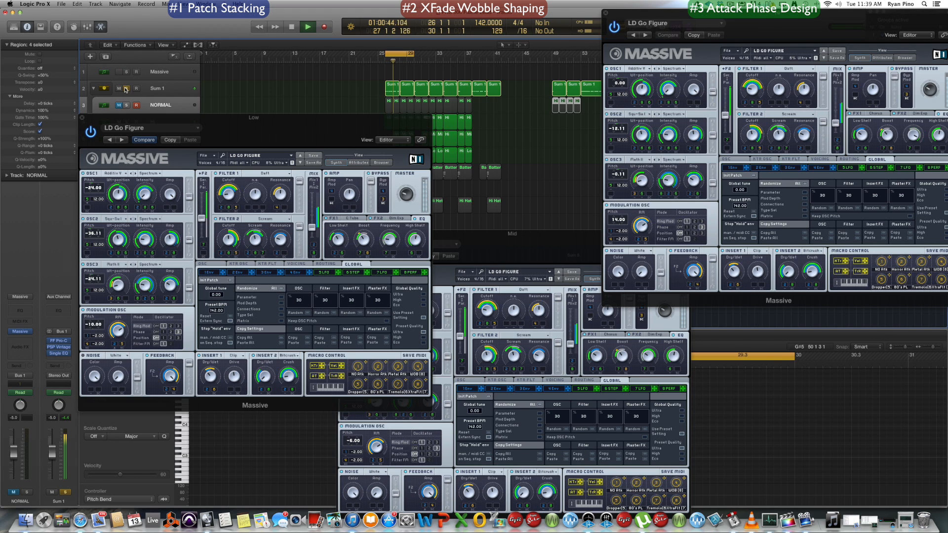
key("space")
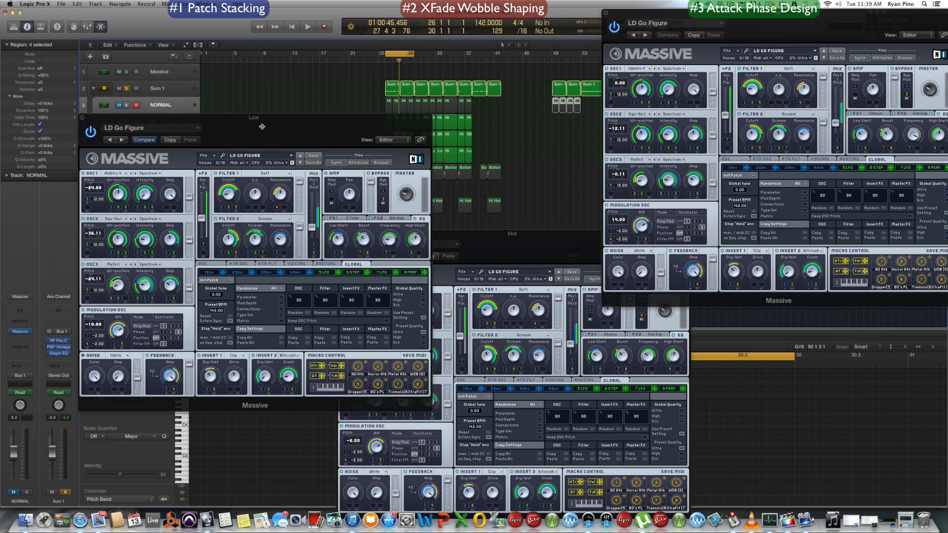
left_click_drag(262, 127, 248, 99)
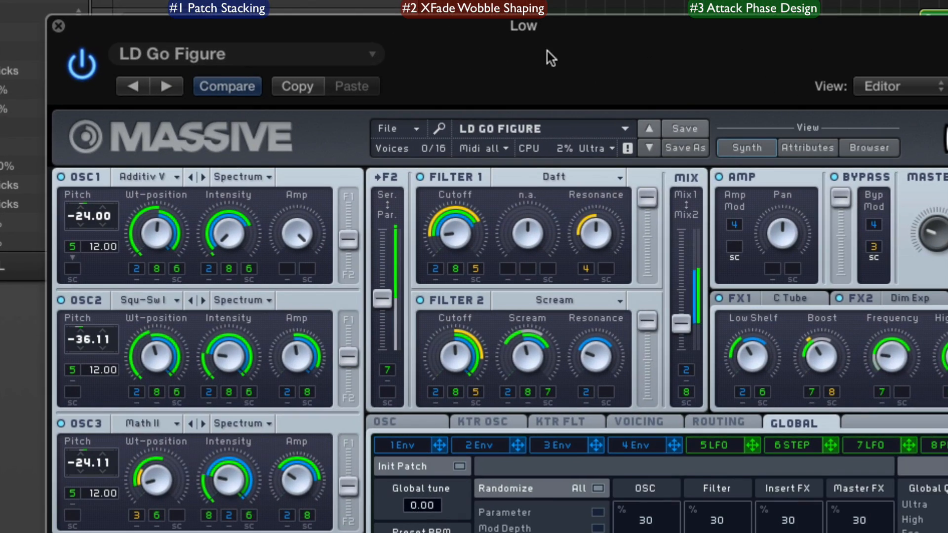
left_click_drag(537, 39, 571, 56)
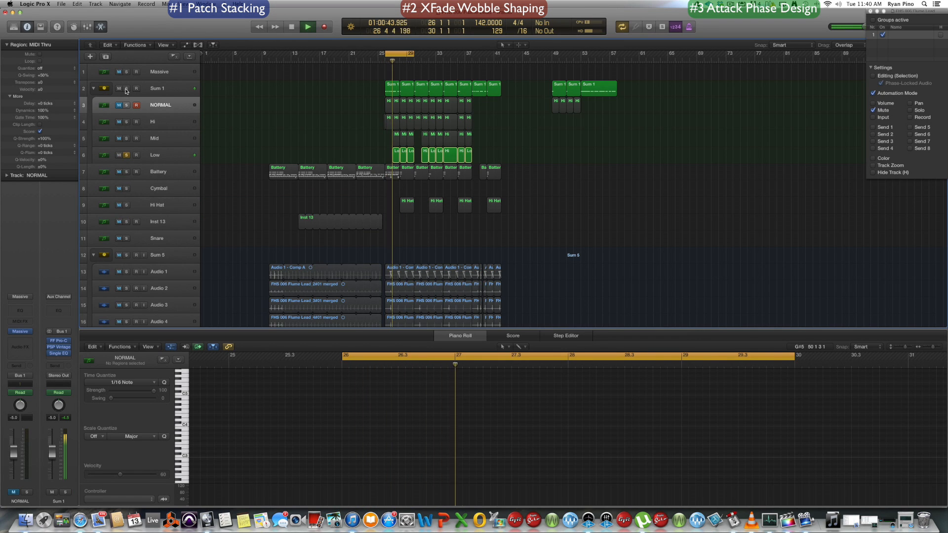
Stop playback, unsolo the Low track, mute Mid and Hi, and audition the Low layer with the rest of the mix
key("space")
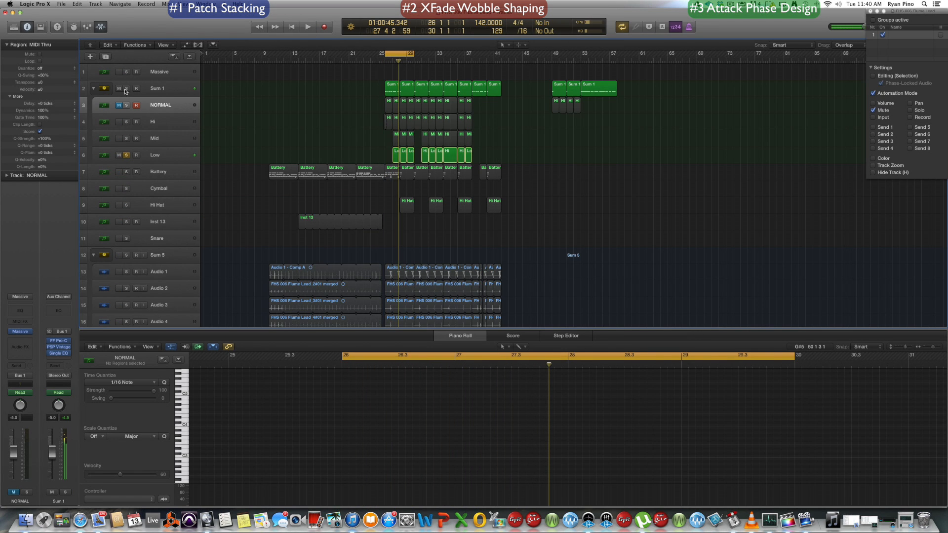
left_click(126, 155)
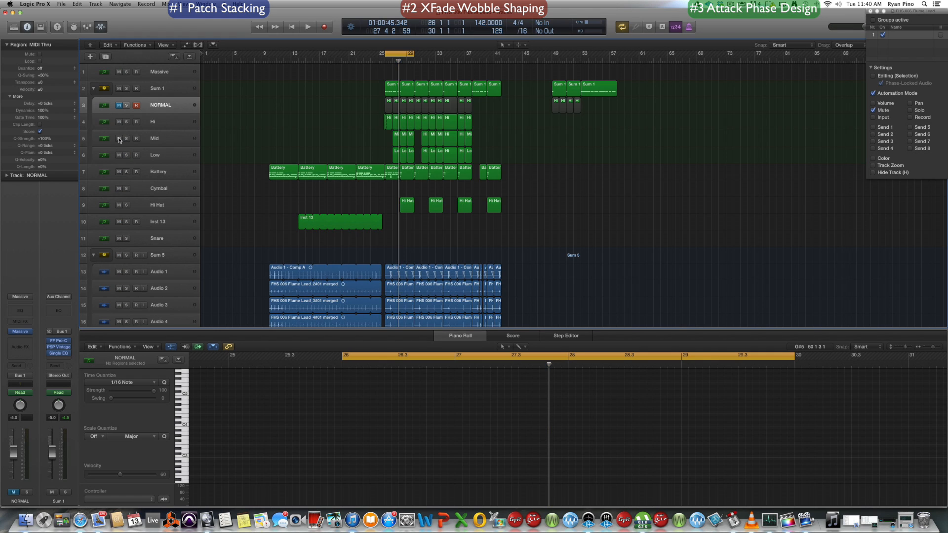
left_click_drag(118, 139, 119, 130)
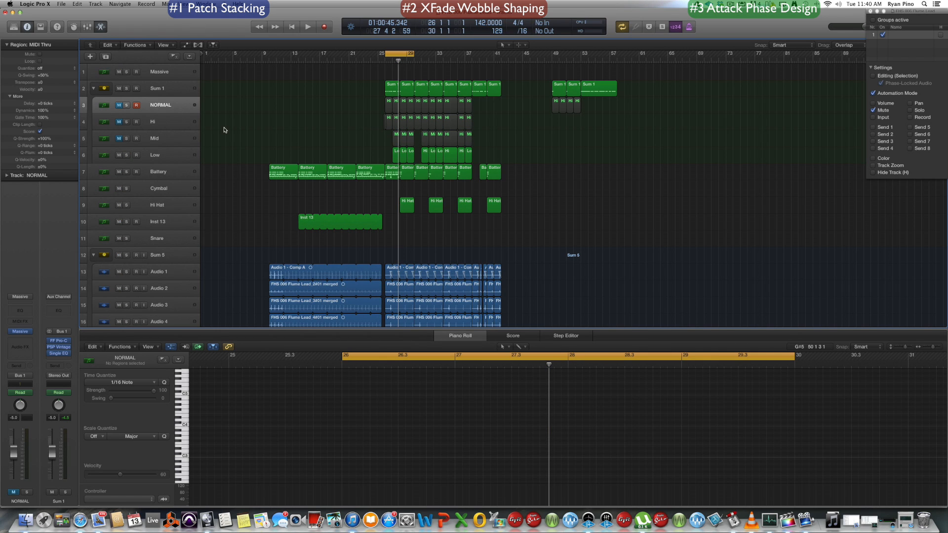
key("space")
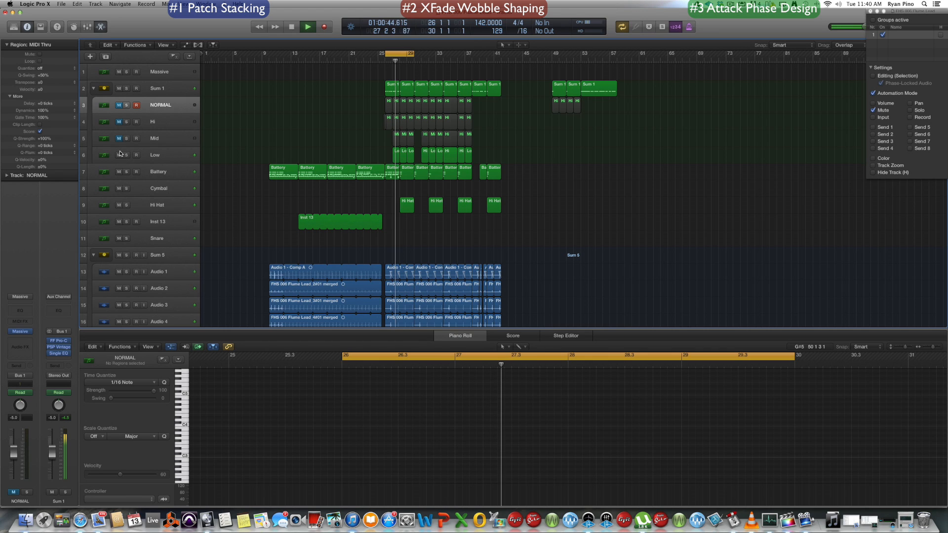
key("space")
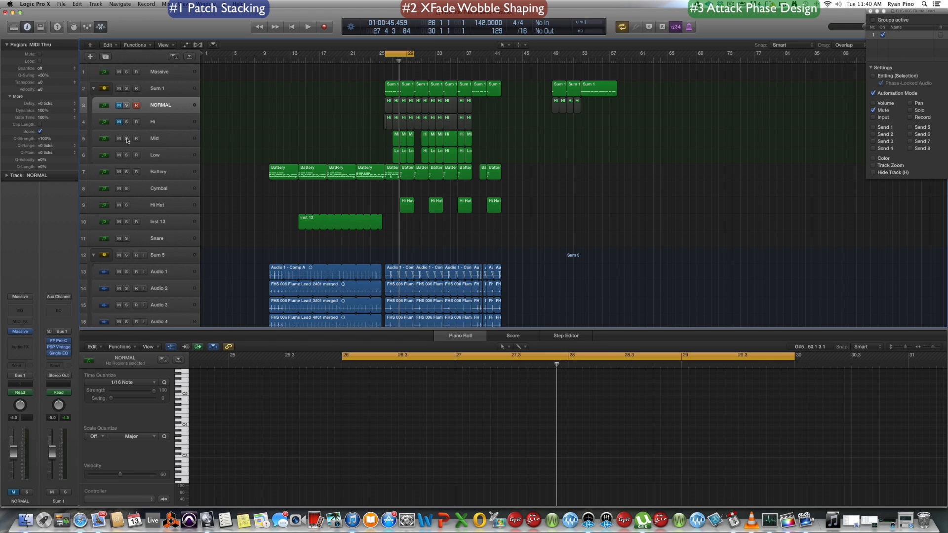
Solo the Mid track and play the looped section to hear that layer alone
left_click(127, 138)
key("space")
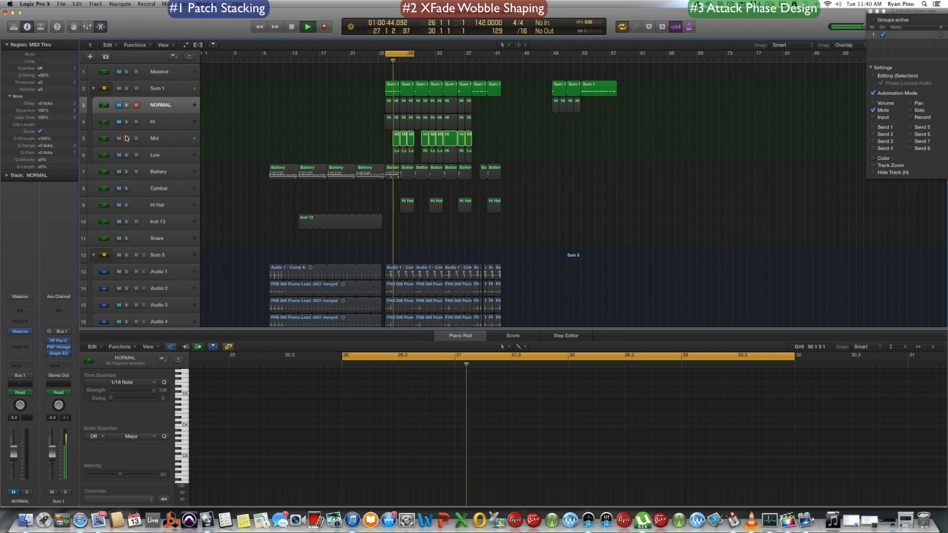
key("space")
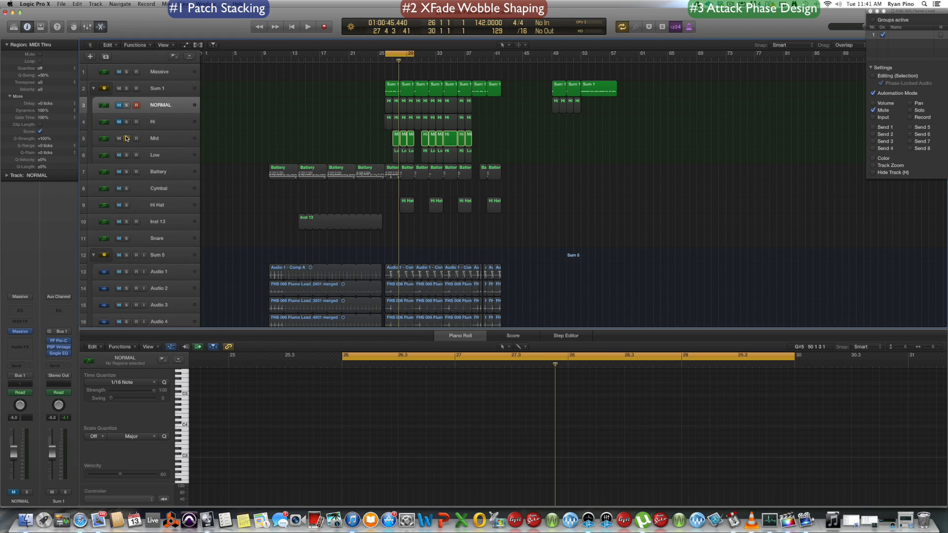
Solo the Low track along with Mid and compare the layers by toggling Mid's solo during playback
left_click(126, 155)
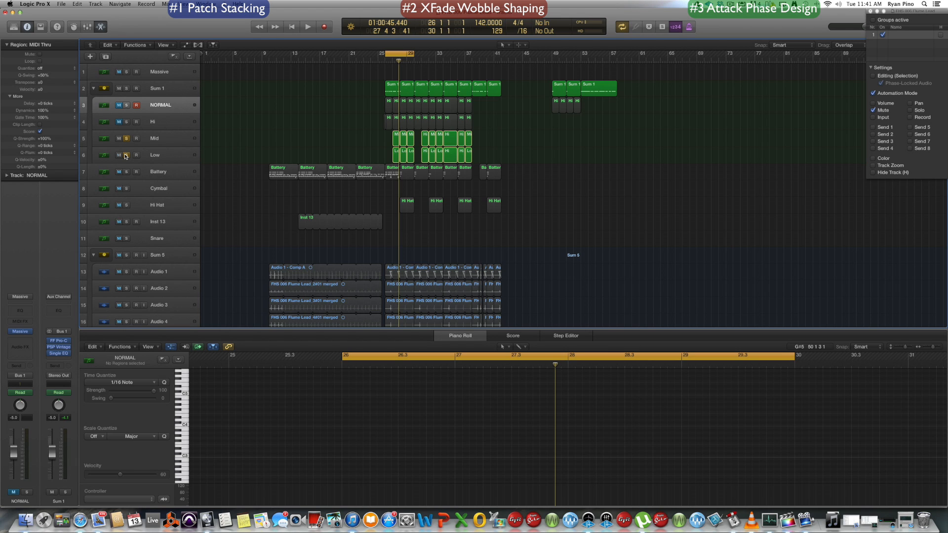
key("space")
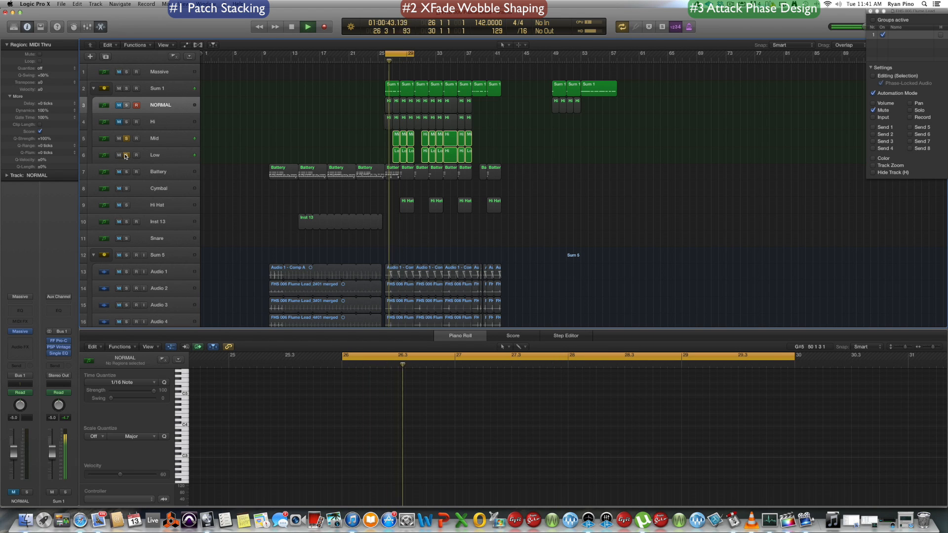
left_click(127, 140)
left_click(127, 140)
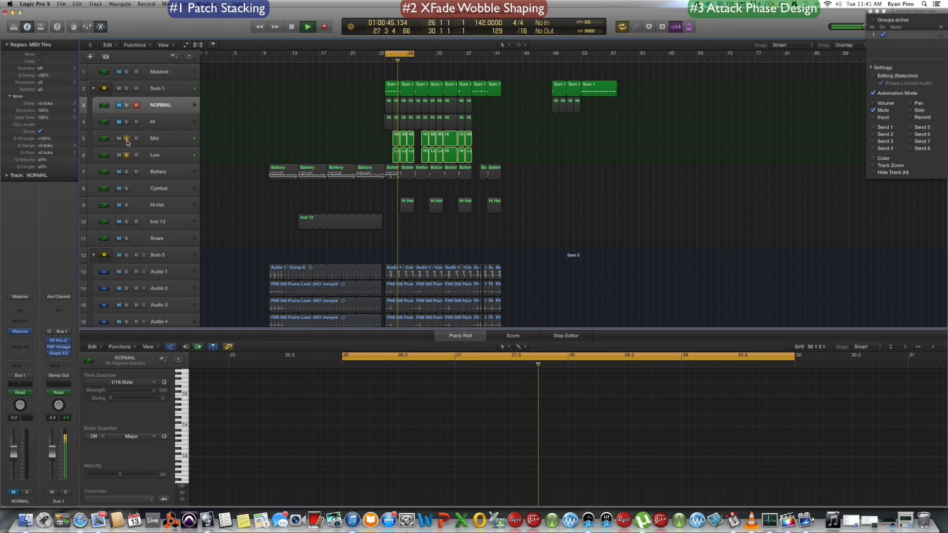
left_click(127, 140)
left_click(127, 141)
left_click(127, 140)
key("space")
Show the open Massive windows and move the Mid patch's window so its oscillator settings are fully in view
key("v")
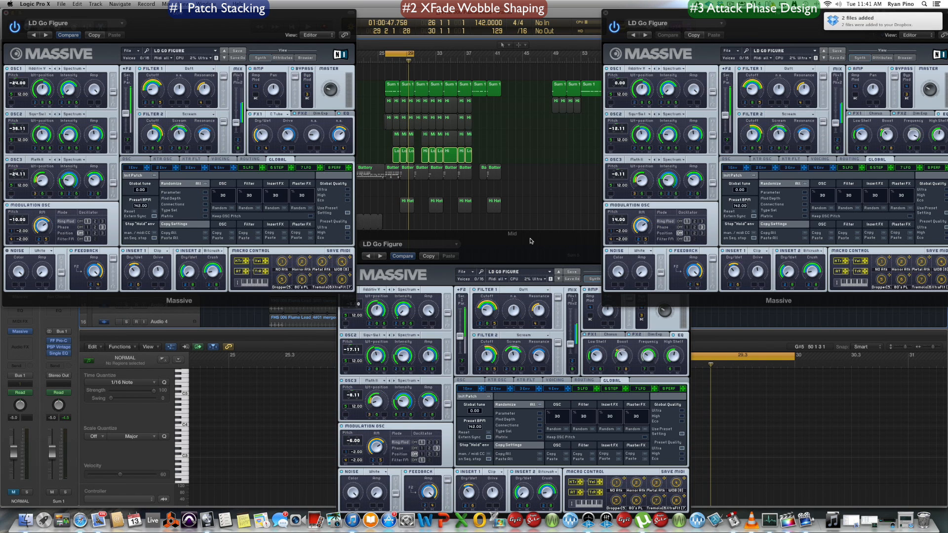
left_click_drag(551, 241, 528, 230)
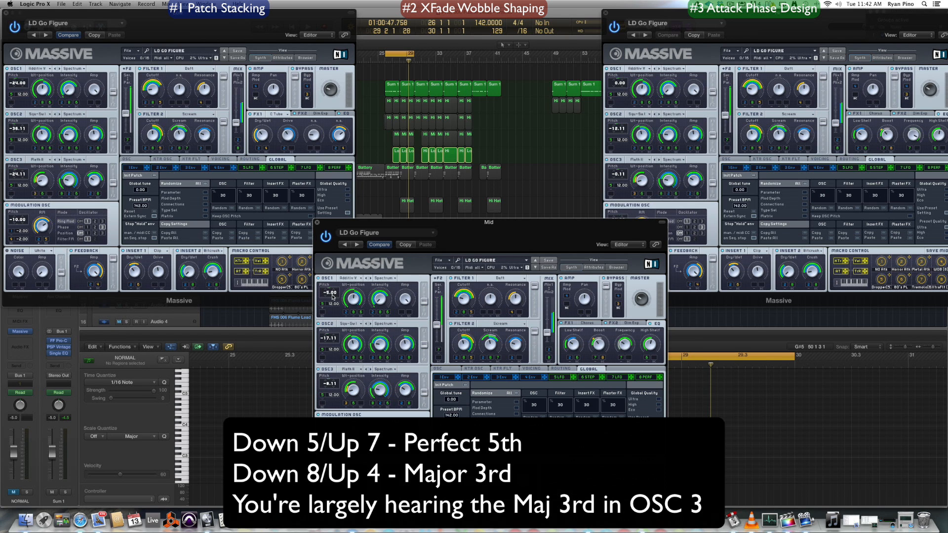
Take the Low track out of solo and audition the Mid layer, with Hi and Low muted, against the full mix
left_click(126, 156)
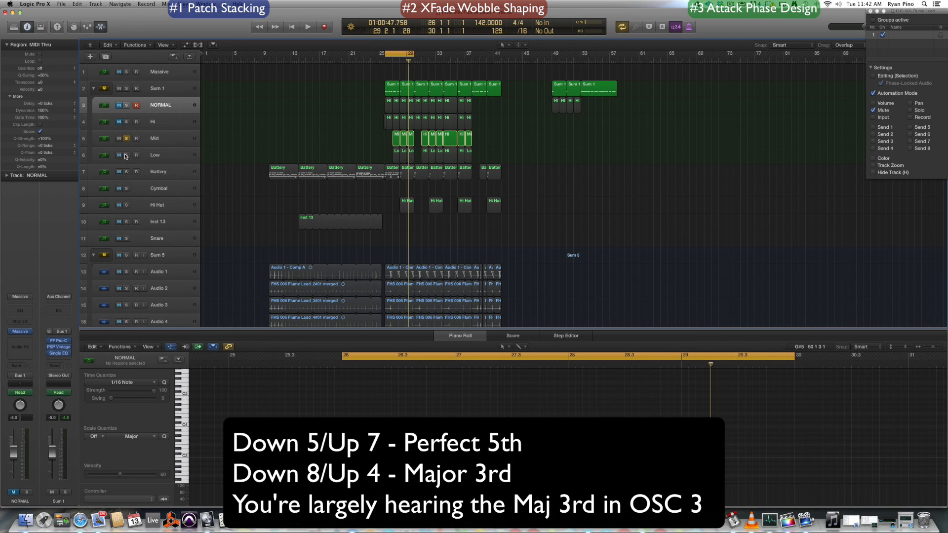
key("v")
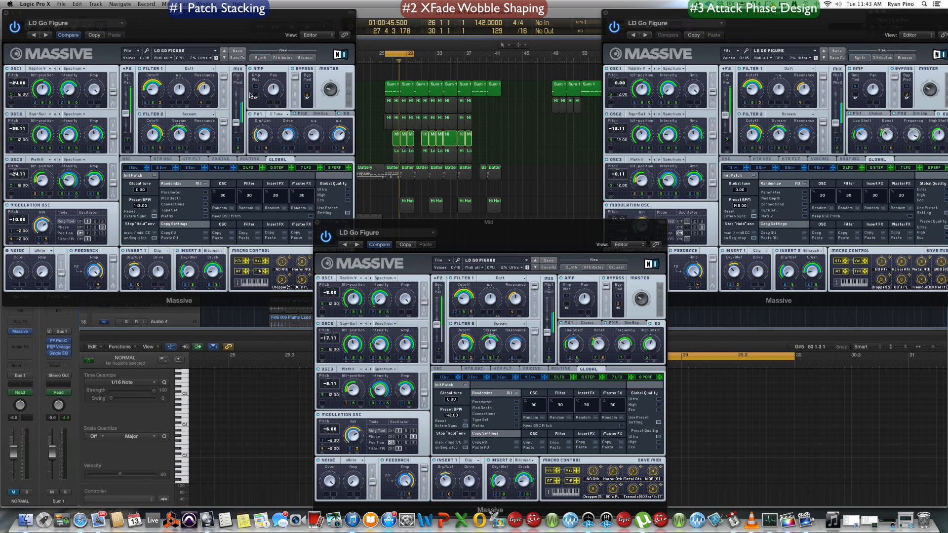
key("v")
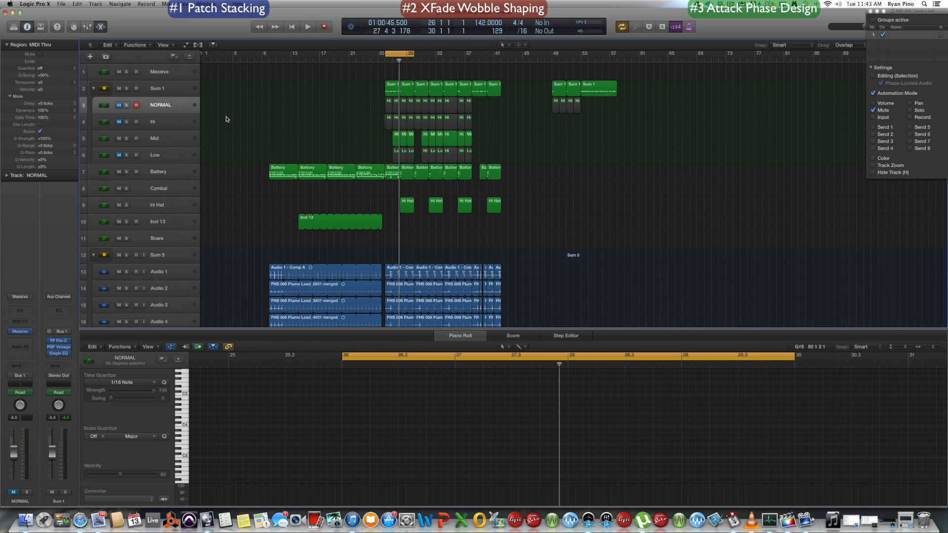
key("space")
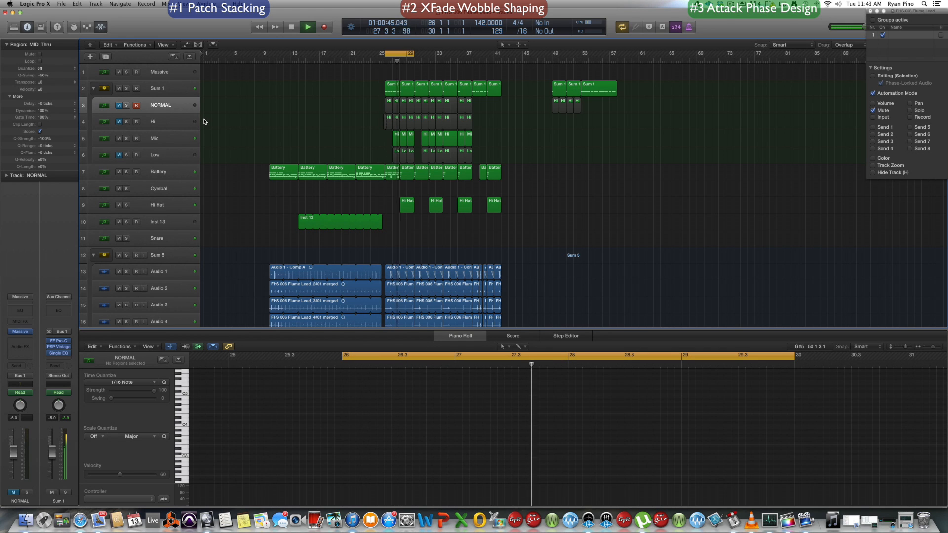
key("space")
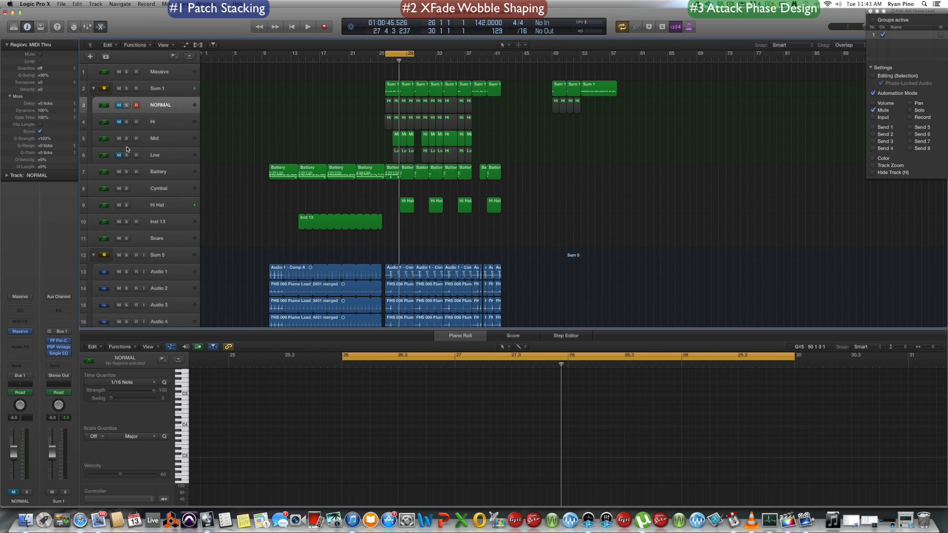
Mute the Mid track, unmute Hi, and play the Hi layer with the rest of the mix
left_click(119, 139)
left_click(119, 121)
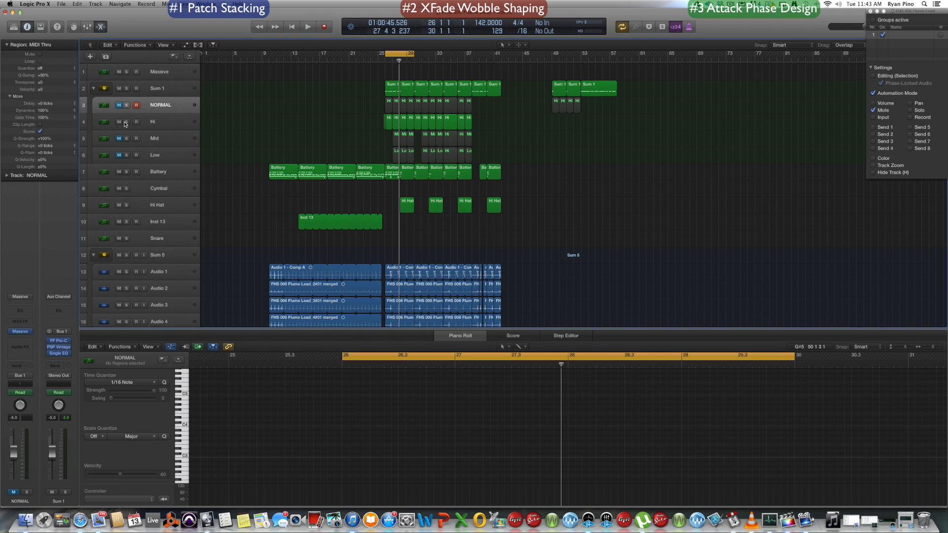
key("space")
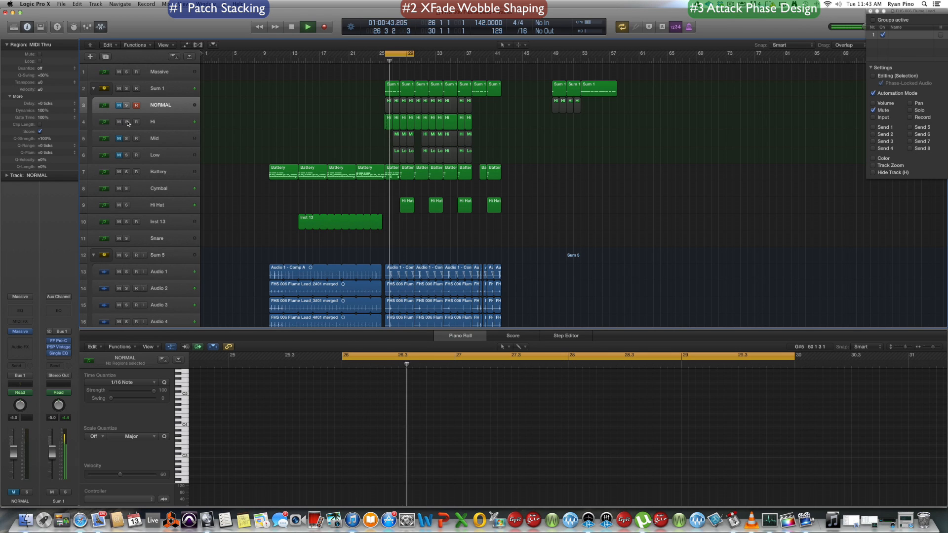
Select the Hi track, move its Massive window fully on screen to inspect the patch, and hide the plug-in windows
left_click(166, 125)
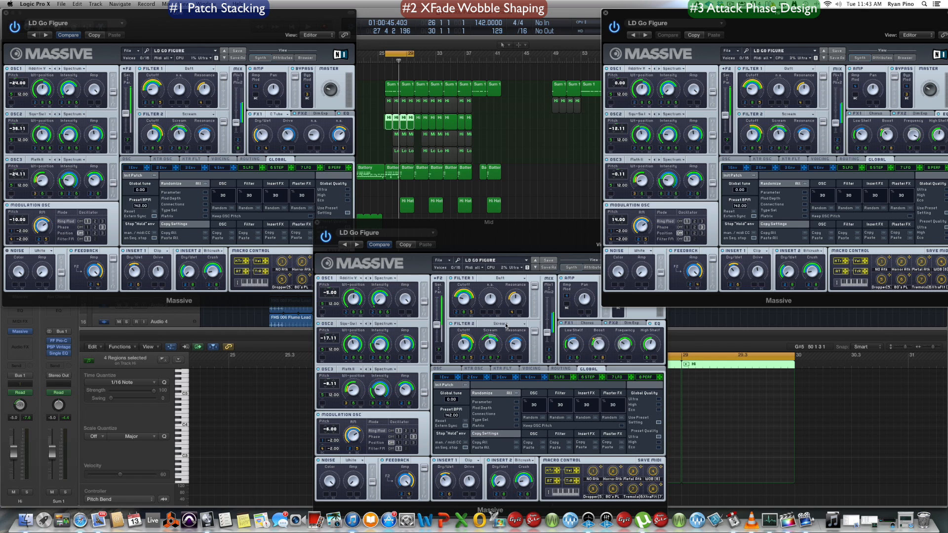
left_click_drag(780, 30, 759, 30)
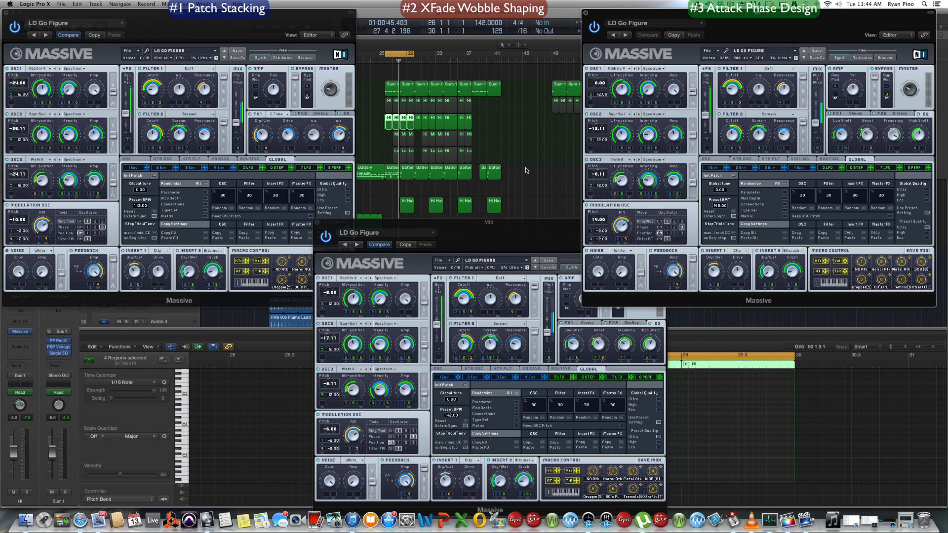
key("v")
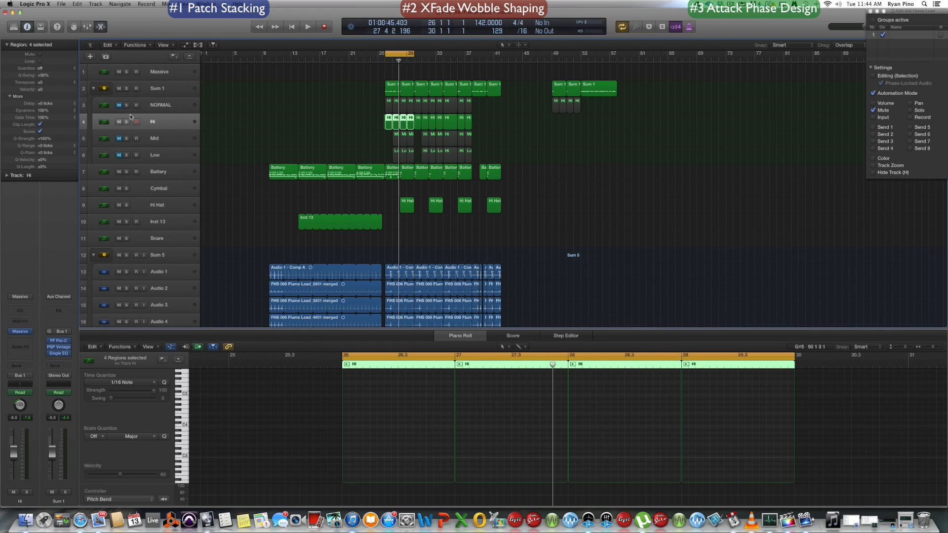
Start playback and unmute the Mid and Low tracks so all three stacked layers sound together
key("space")
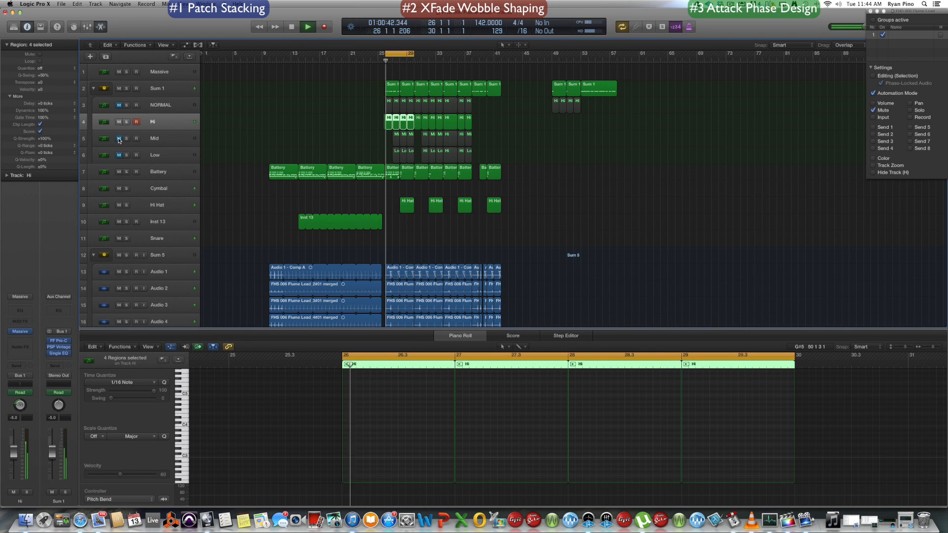
left_click(119, 139)
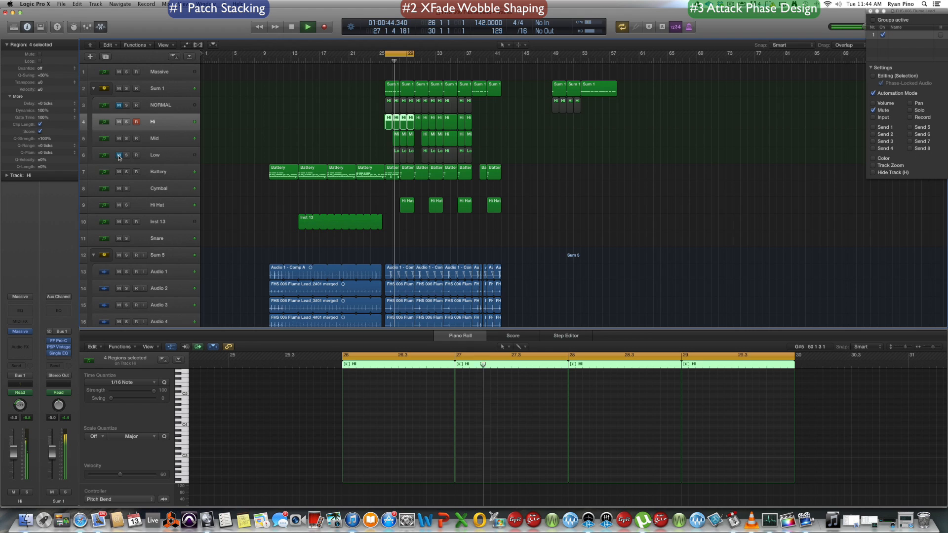
left_click(118, 155)
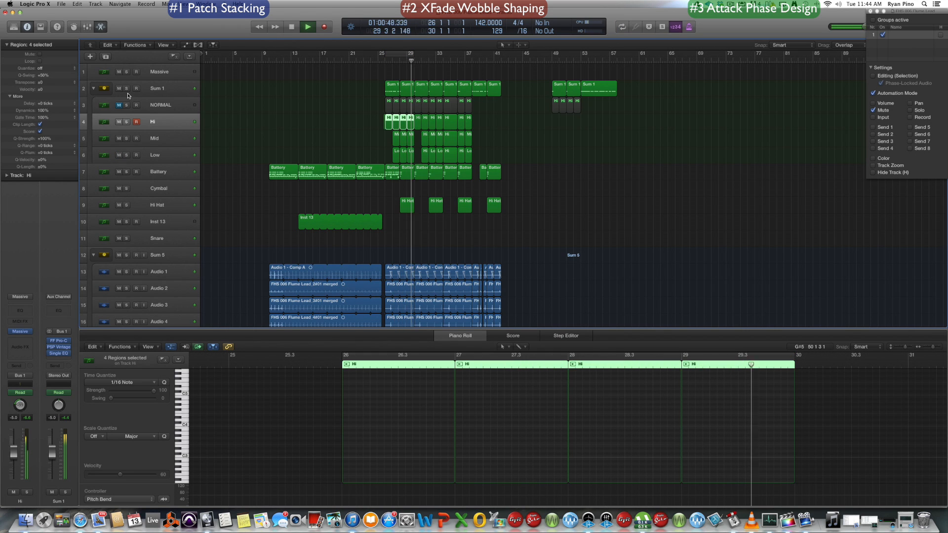
Stop playback, bring back the three Massive windows, and arrange the Mid and Hi copies so every patch is fully visible
key("space")
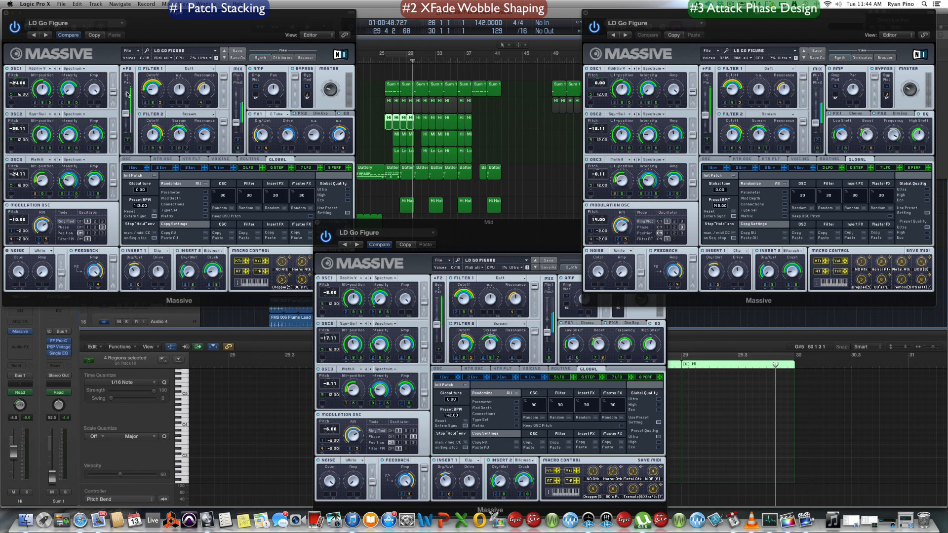
left_click_drag(764, 21, 772, 19)
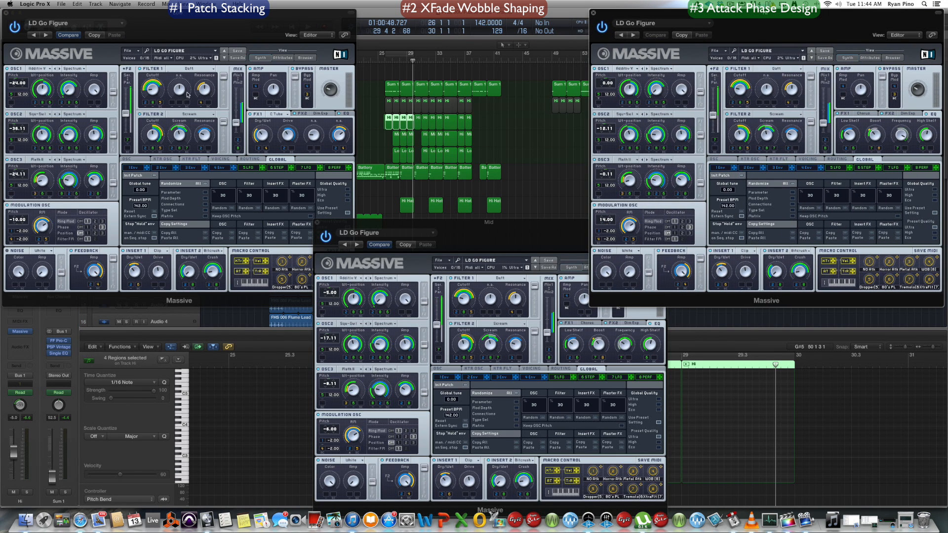
left_click_drag(516, 234, 481, 227)
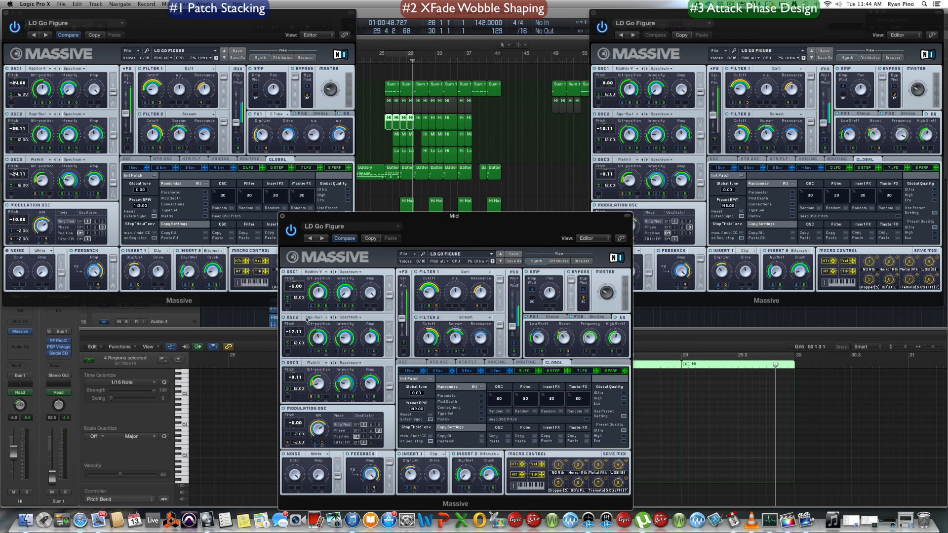
left_click(351, 114)
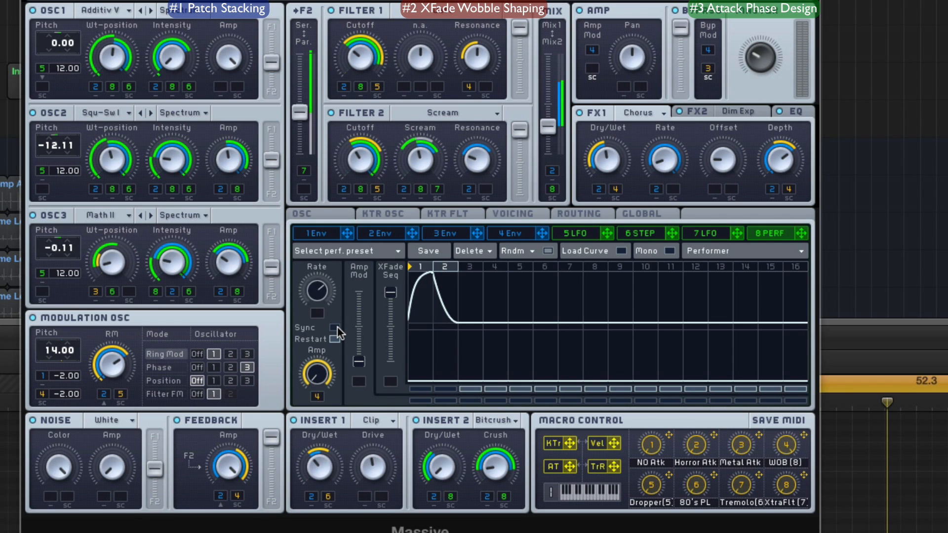
Switch modulator 8 from Performer to LFO, shift the upper sine's phase, and try its rate with Sync on and off
left_click(739, 249)
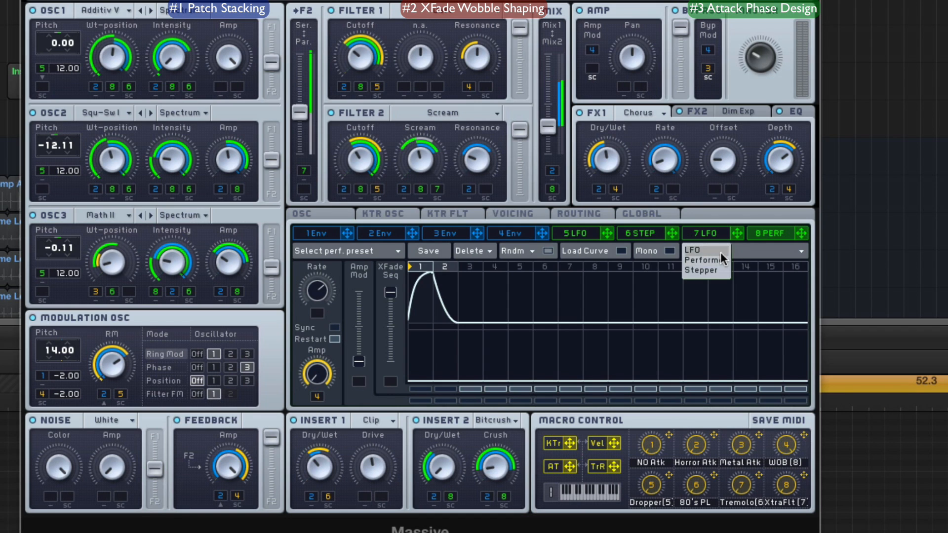
left_click(713, 250)
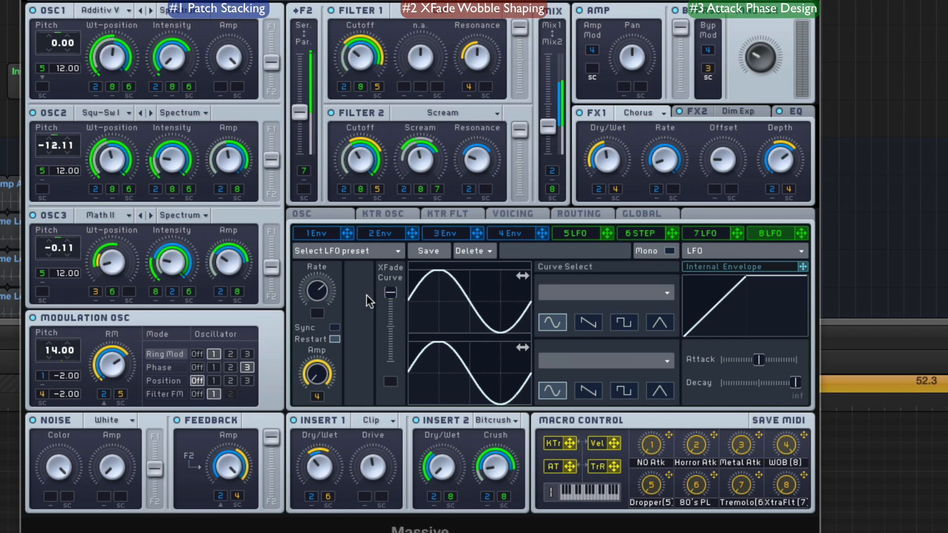
left_click_drag(444, 370, 502, 295)
left_click(335, 327)
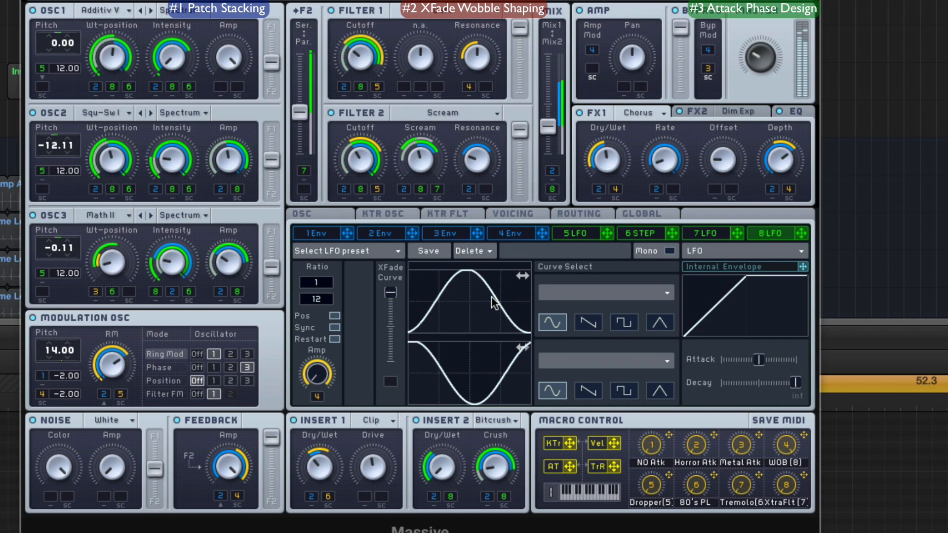
left_click(335, 327)
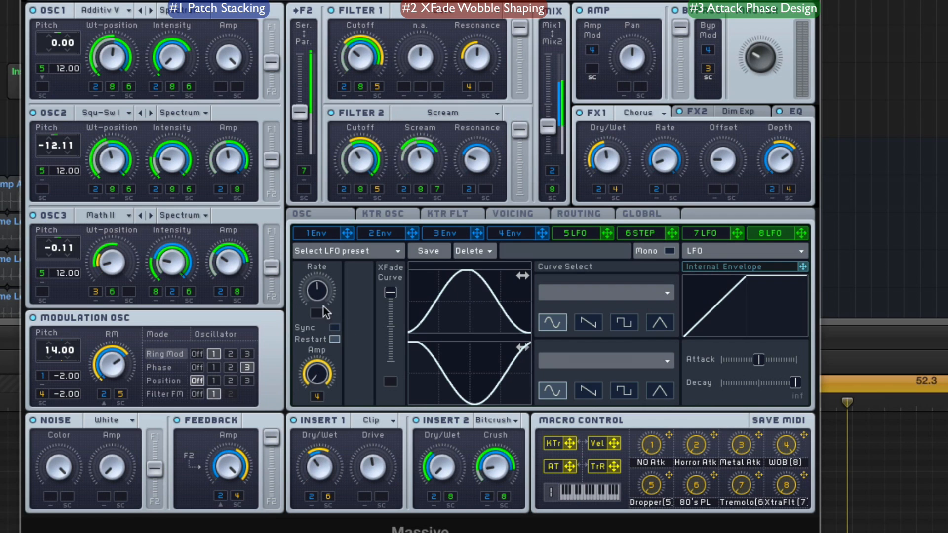
Adjust modulator 8's free-running LFO rate and shift the phase of its upper sine curve
left_click_drag(316, 298, 316, 288)
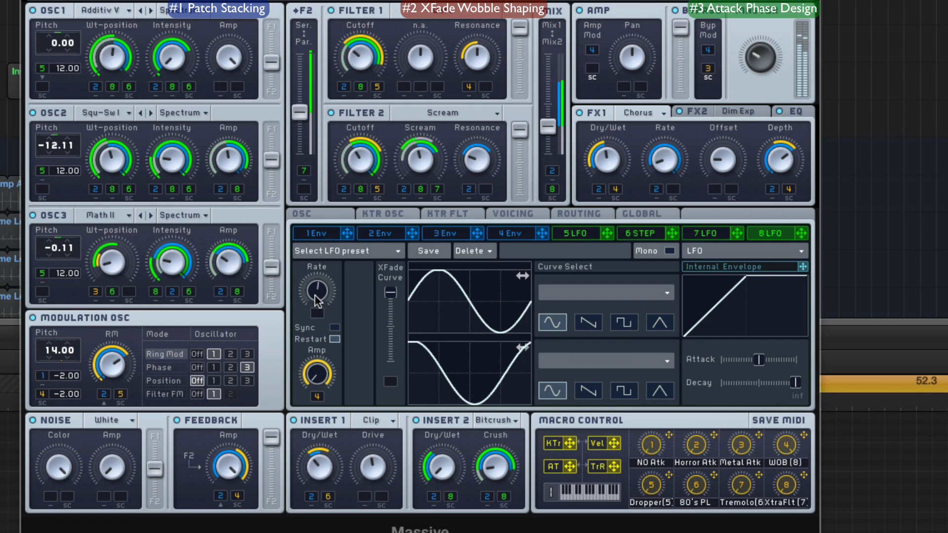
left_click_drag(496, 321, 472, 319)
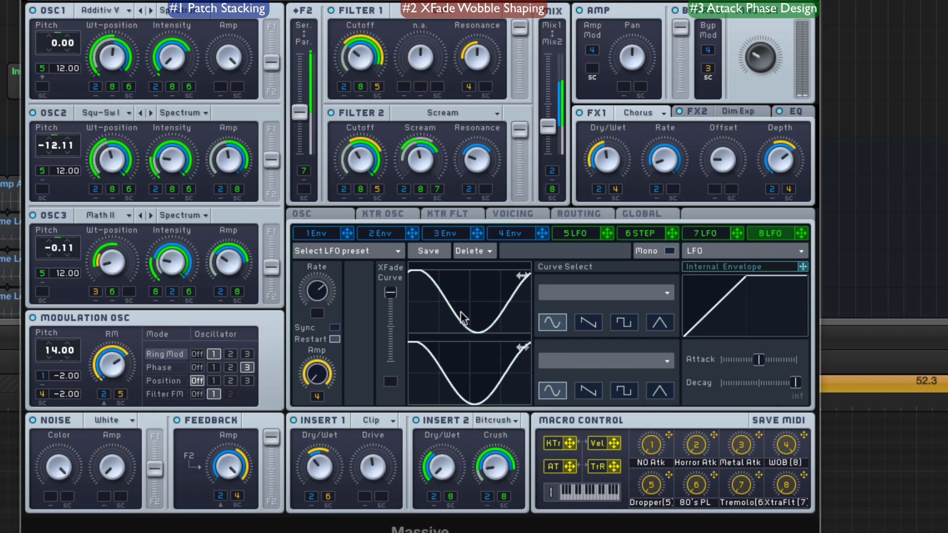
left_click_drag(458, 319, 425, 302)
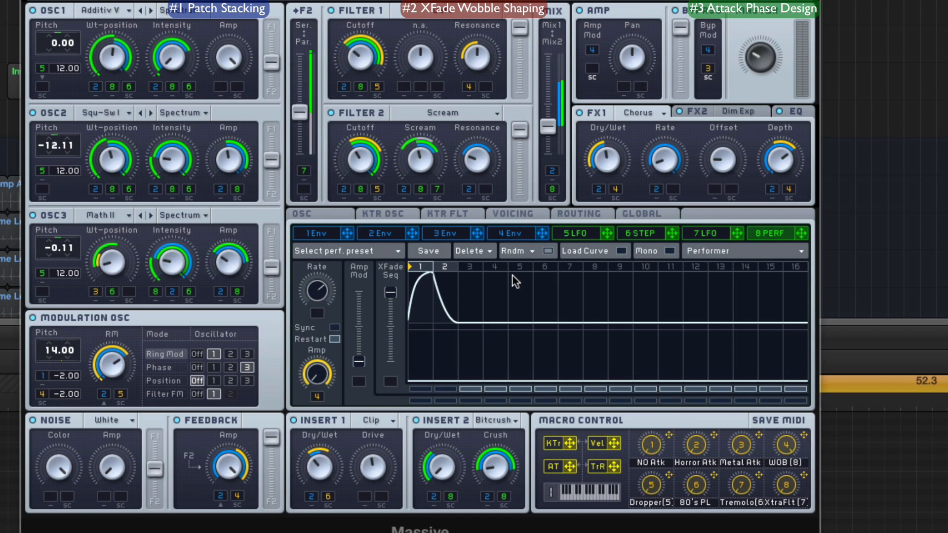
Show modulator 8's Performer load curves and compare them with the list of curves offered by modulator 5's LFO
left_click_drag(430, 283, 422, 282)
left_click(619, 251)
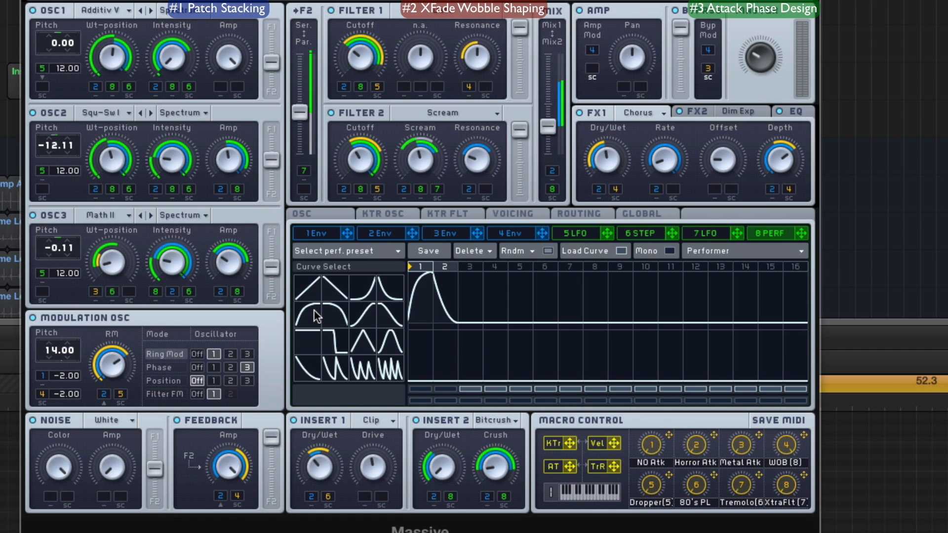
left_click(579, 235)
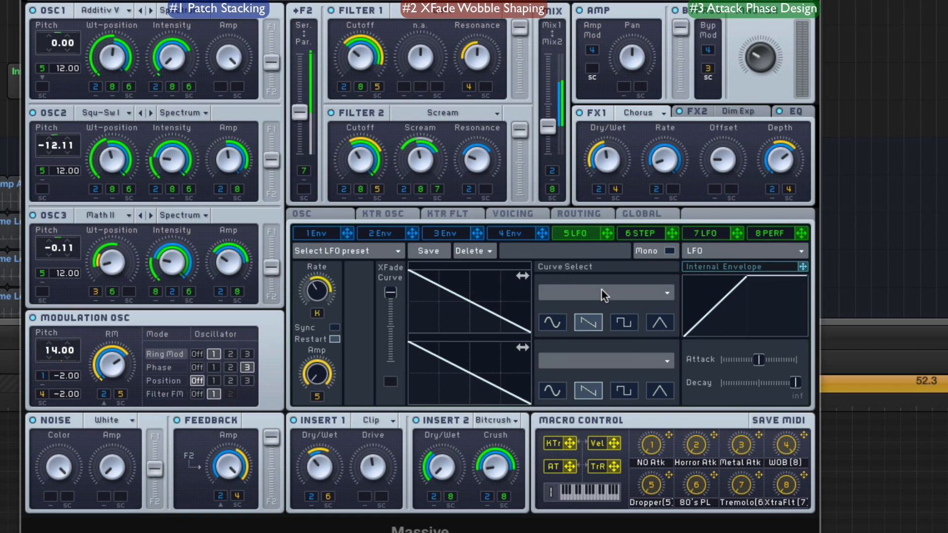
left_click(608, 287)
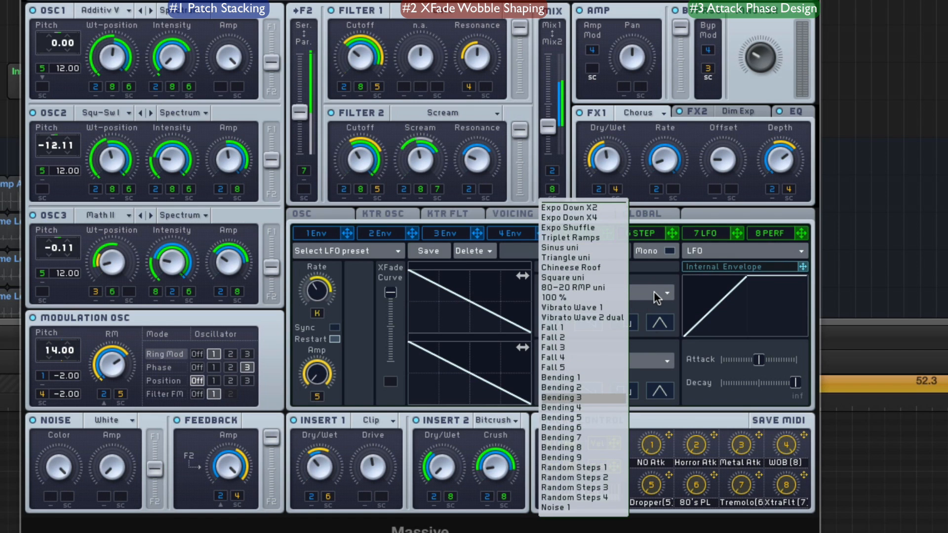
left_click(715, 250)
left_click(630, 293)
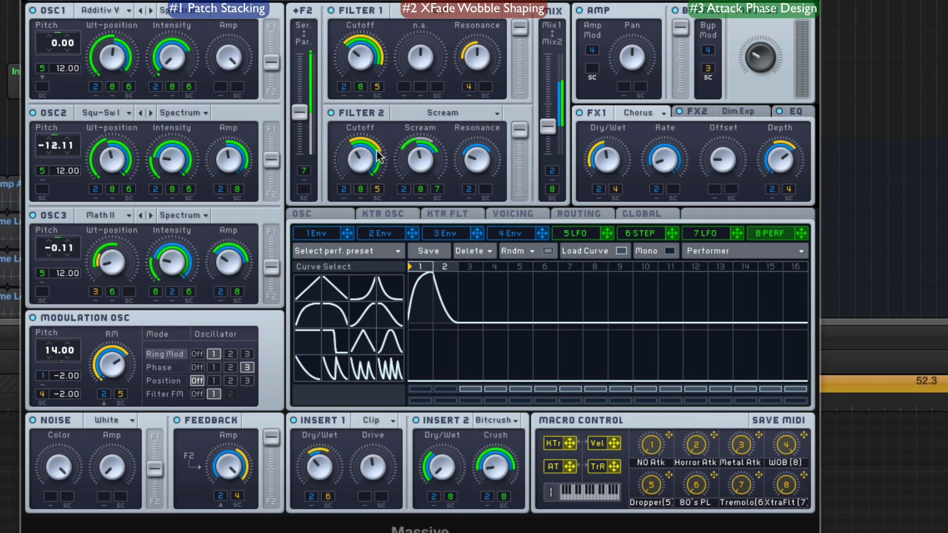
Point out modulator 8's assignment on Filter 2's cutoff and compare its LFO mode with Performer mode
left_click_drag(361, 189, 355, 149)
left_click(716, 251)
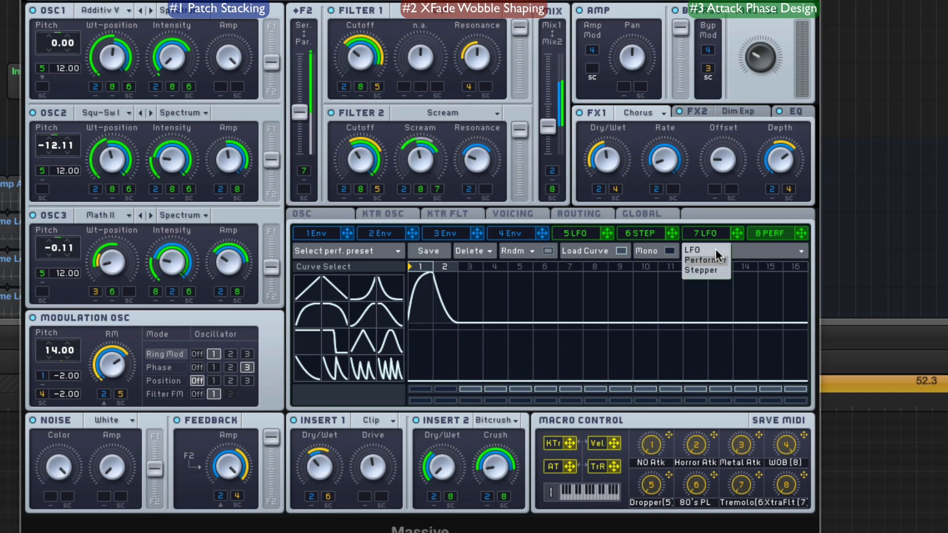
left_click(702, 248)
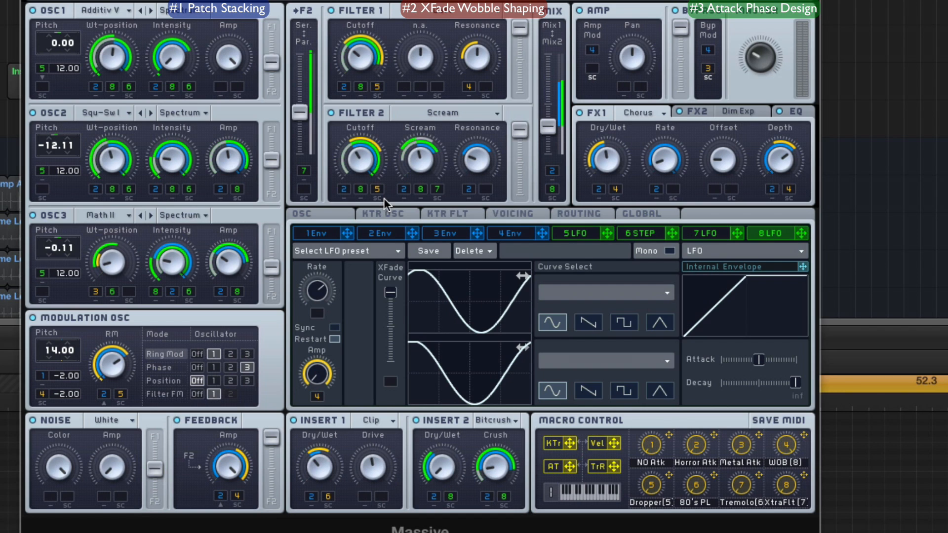
left_click(746, 252)
left_click(706, 260)
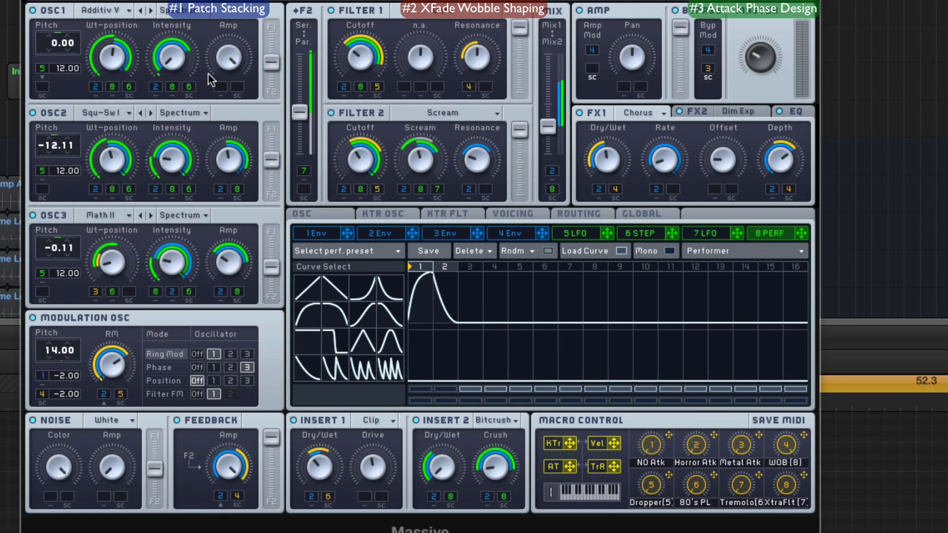
left_click_drag(806, 243, 222, 110)
left_click_drag(212, 42, 211, 10)
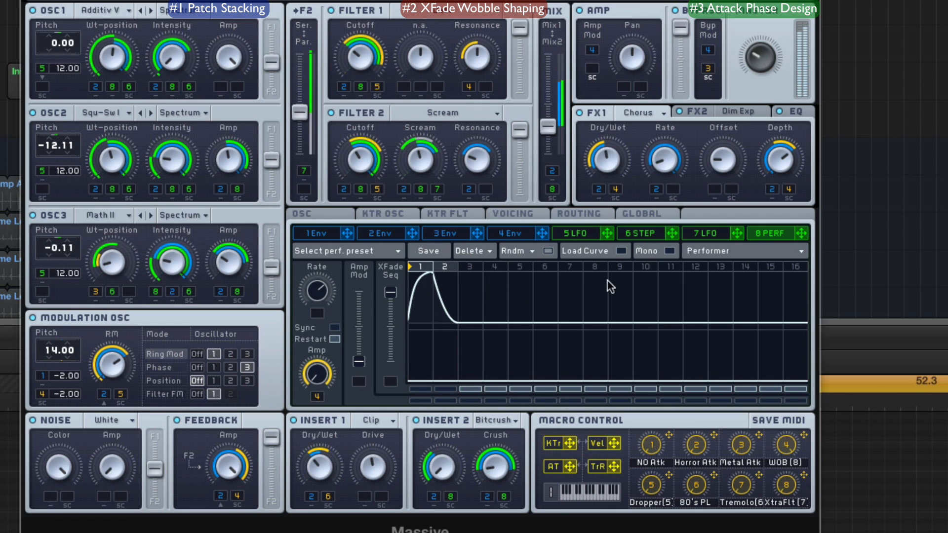
Audition rounded, S-shaped and linear falling load curves on step 2 of modulator 8's upper Performer sequence
left_click(621, 251)
left_click_drag(329, 320, 444, 296)
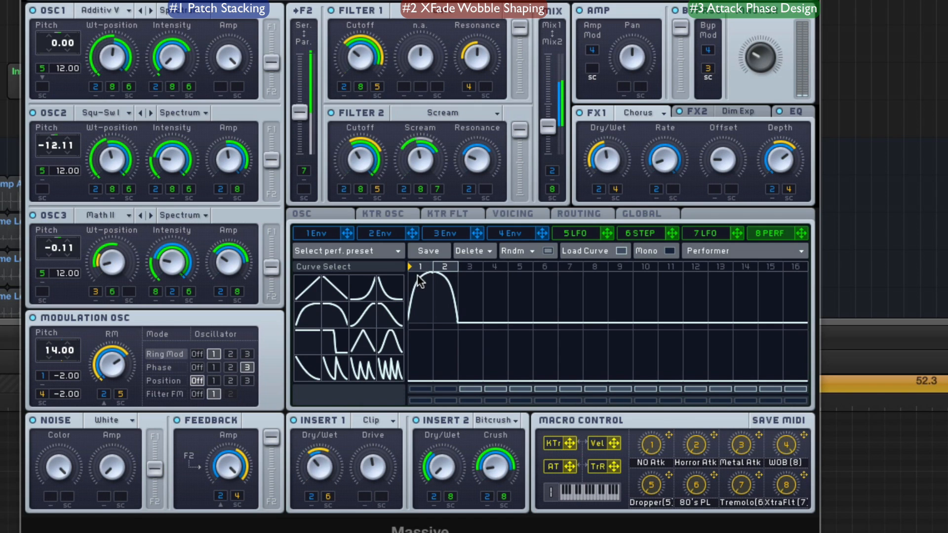
left_click_drag(380, 299, 449, 286)
left_click_drag(386, 317, 445, 294)
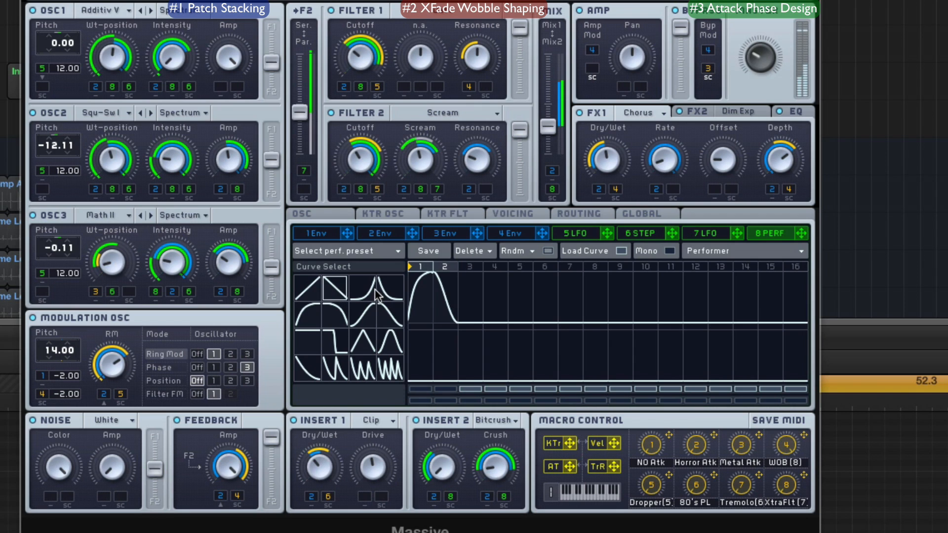
left_click_drag(335, 288, 444, 275)
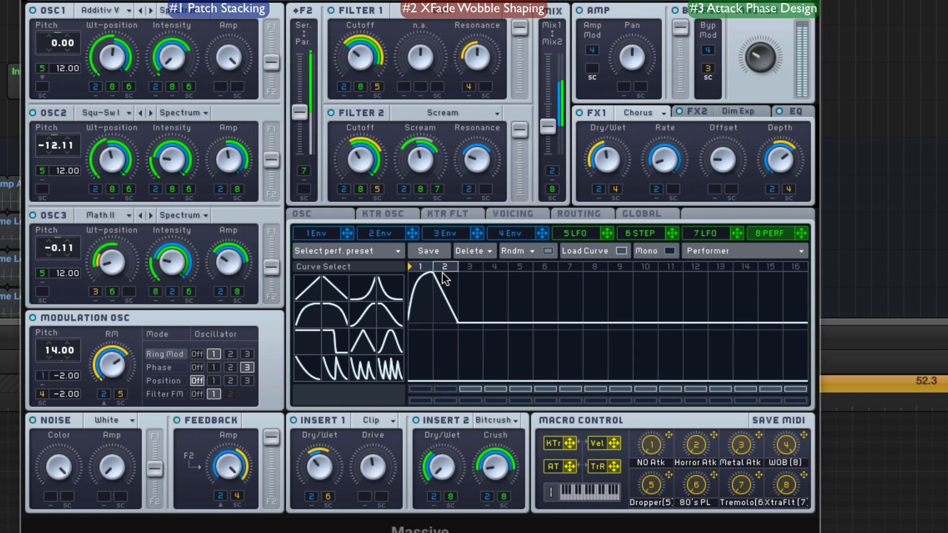
left_click_drag(361, 323, 444, 296)
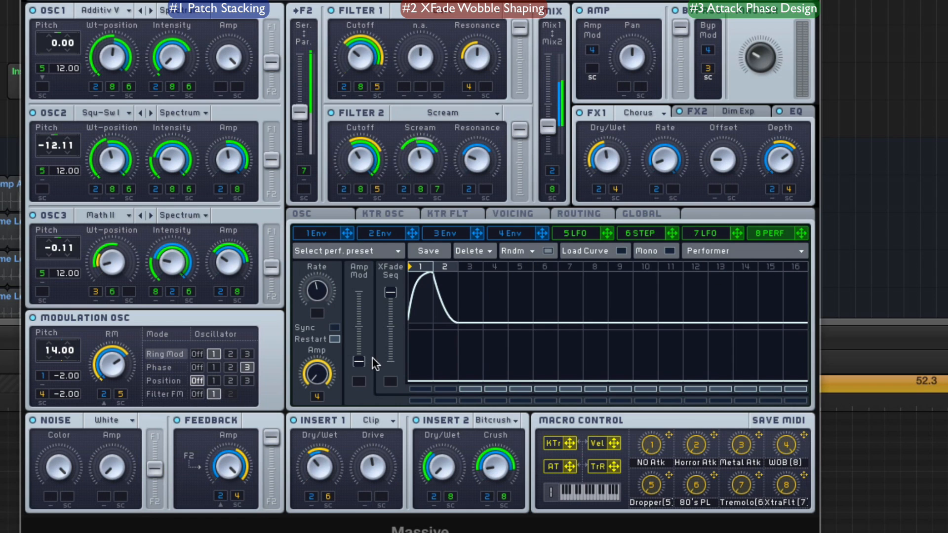
Crossfade modulator 8 fully to its lower sequence, with steps 1 and 2 enabled there and raised to full height
left_click_drag(390, 292, 392, 322)
mouse_move(410, 370)
left_mouse_down()
mouse_move(432, 343)
mouse_move(437, 368)
mouse_move(426, 387)
left_mouse_up()
left_click_drag(421, 389, 448, 352)
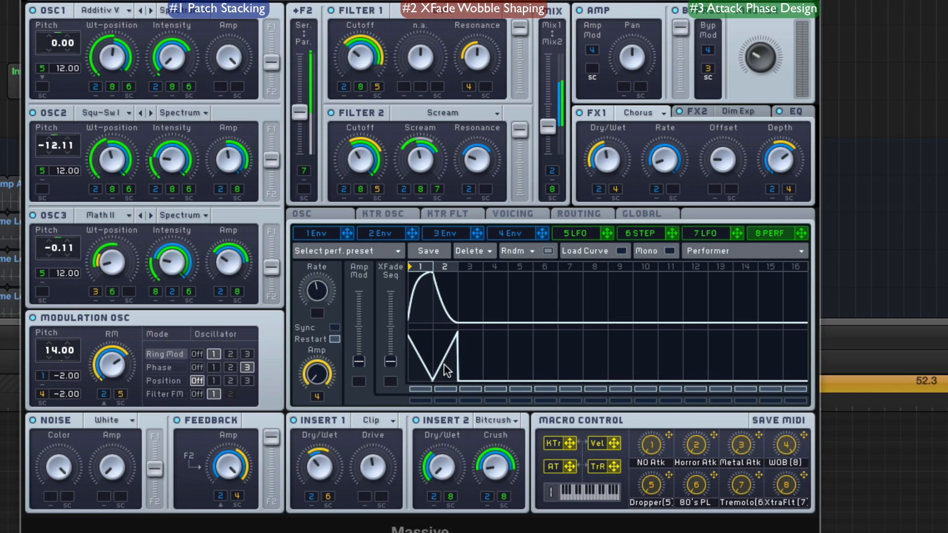
left_click_drag(390, 362, 393, 346)
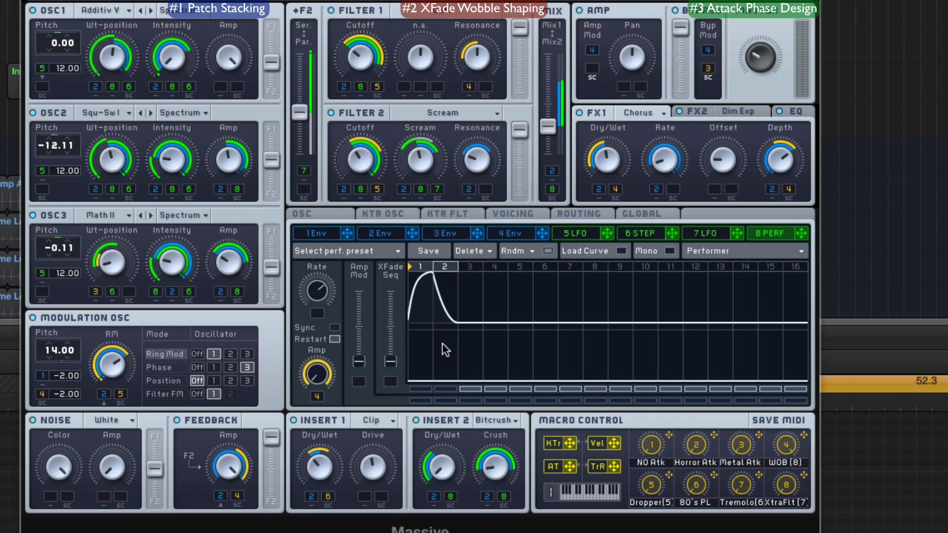
Set modulator 8's XFade Seq to halfway and enable and raise only step 2 in the lower sequence
left_click_drag(446, 371, 387, 298)
left_click(444, 387)
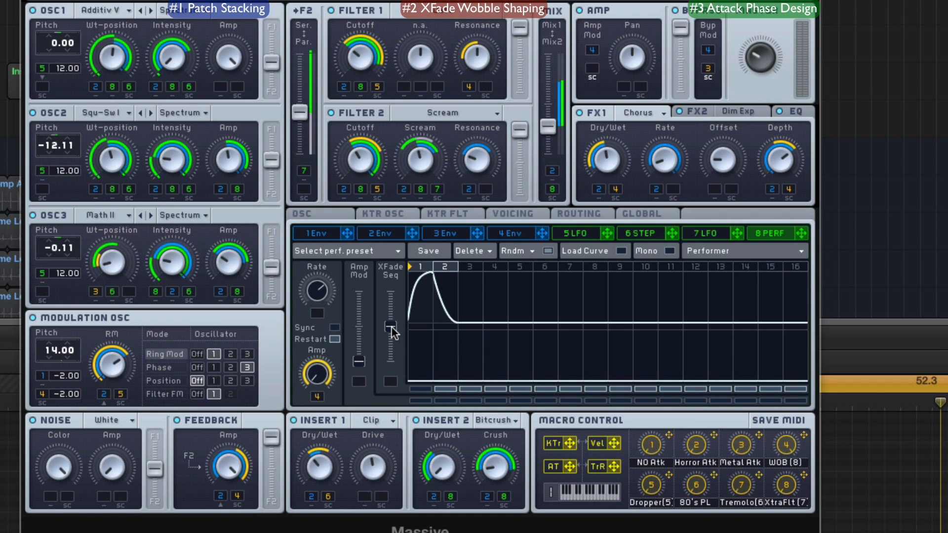
left_click_drag(443, 370, 448, 323)
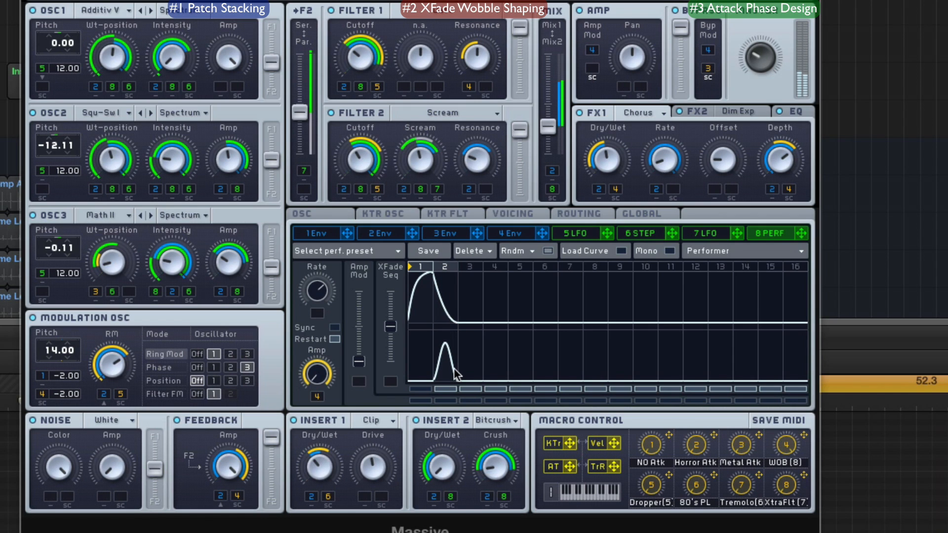
Audition triangle, square, single-decay and triple-decay load curves on the lower sequence's step 2, finishing with the exponential rise
left_click(620, 250)
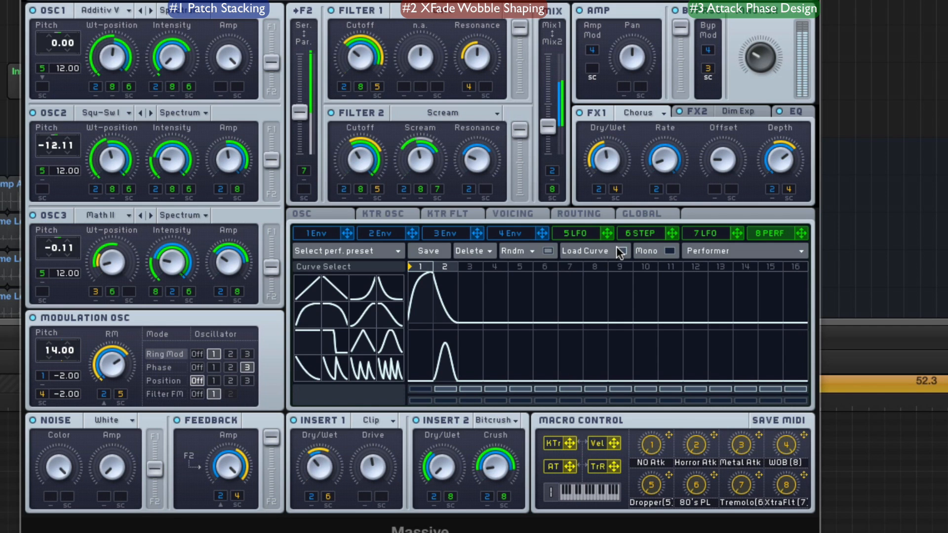
left_click(451, 342)
left_click_drag(363, 352, 445, 345)
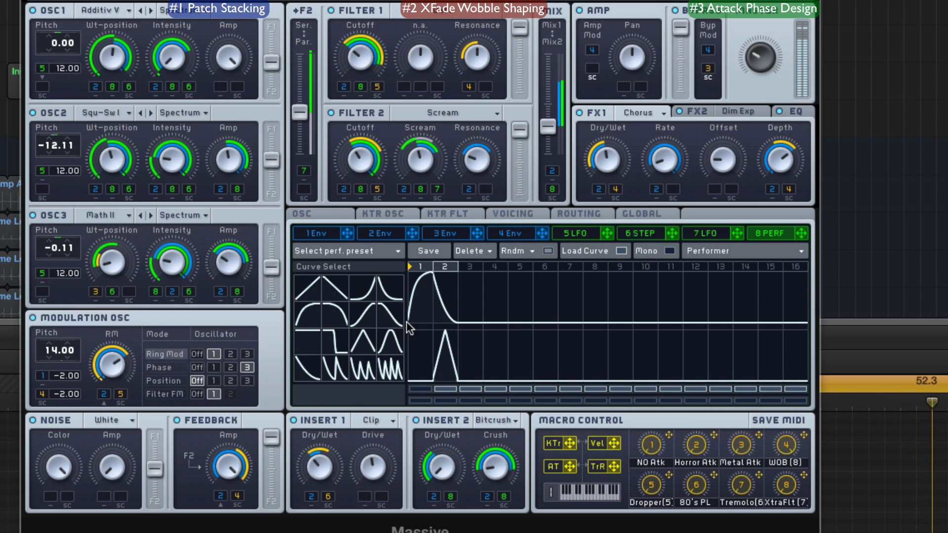
left_click_drag(341, 314, 446, 339)
left_click_drag(308, 289, 445, 346)
left_click_drag(299, 316, 445, 341)
left_click_drag(317, 345, 444, 352)
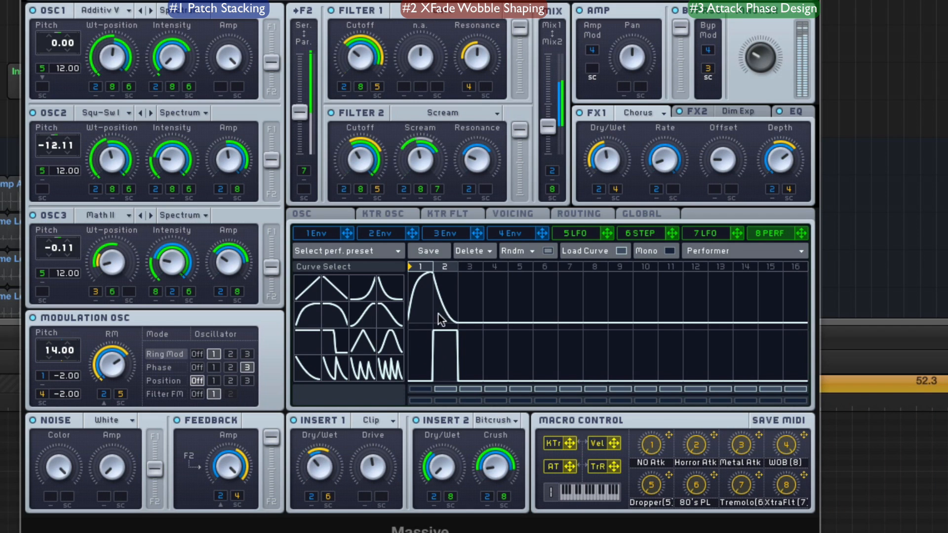
left_click_drag(312, 368, 444, 360)
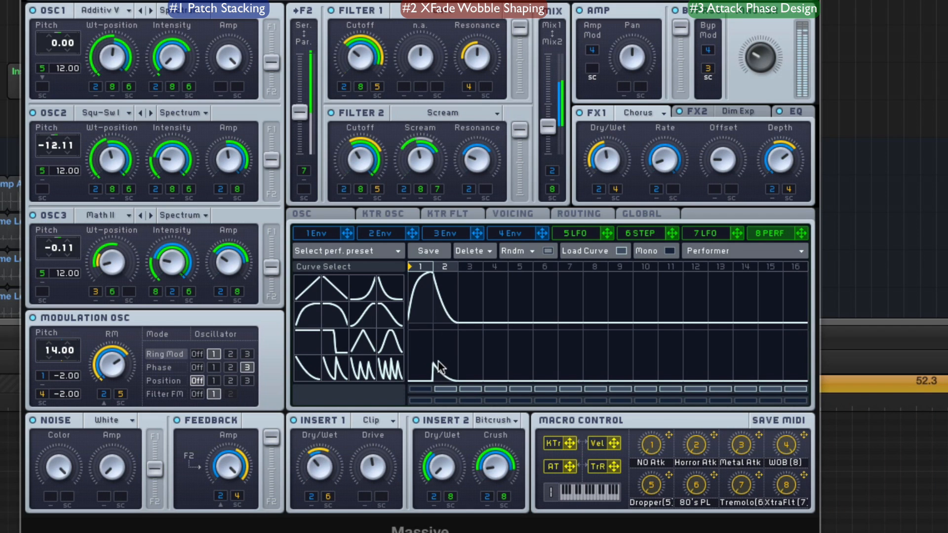
left_click_drag(379, 373, 447, 341)
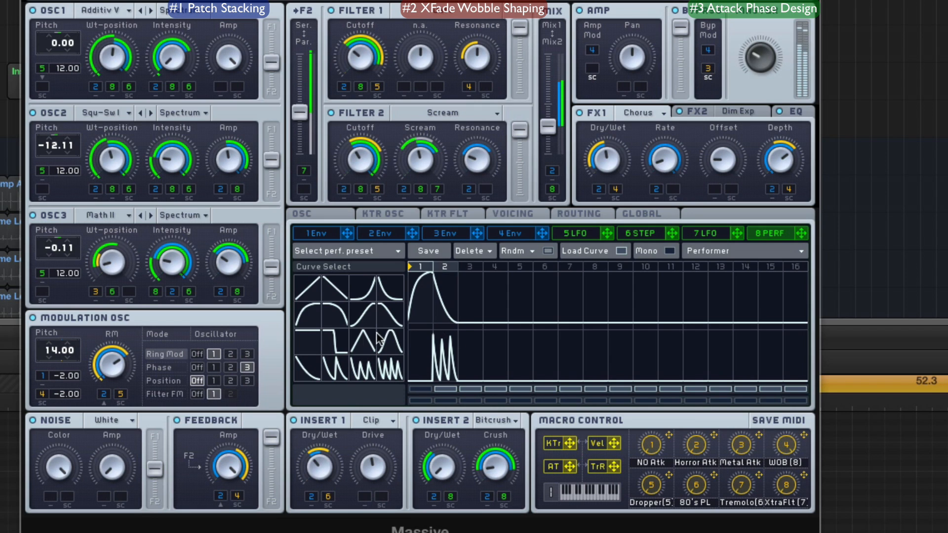
left_click_drag(312, 368, 444, 356)
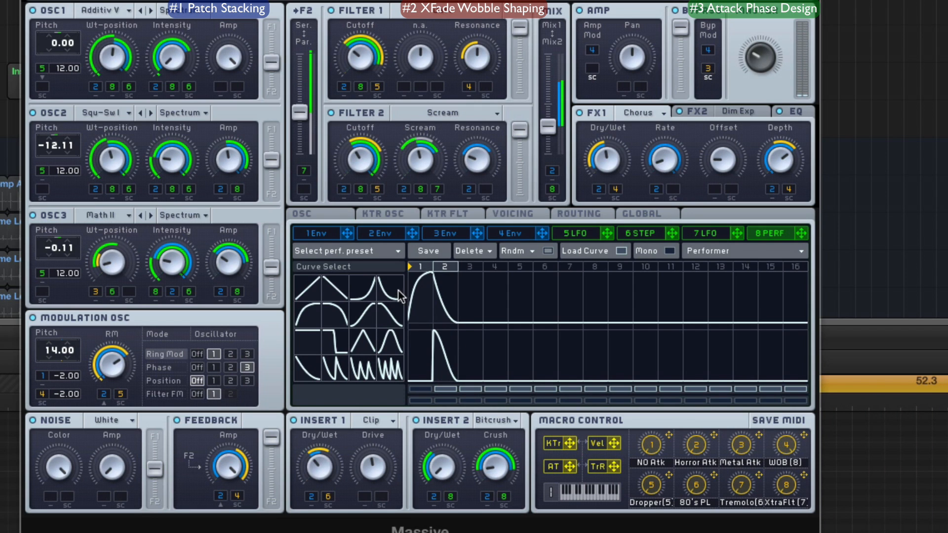
left_click_drag(377, 293, 439, 326)
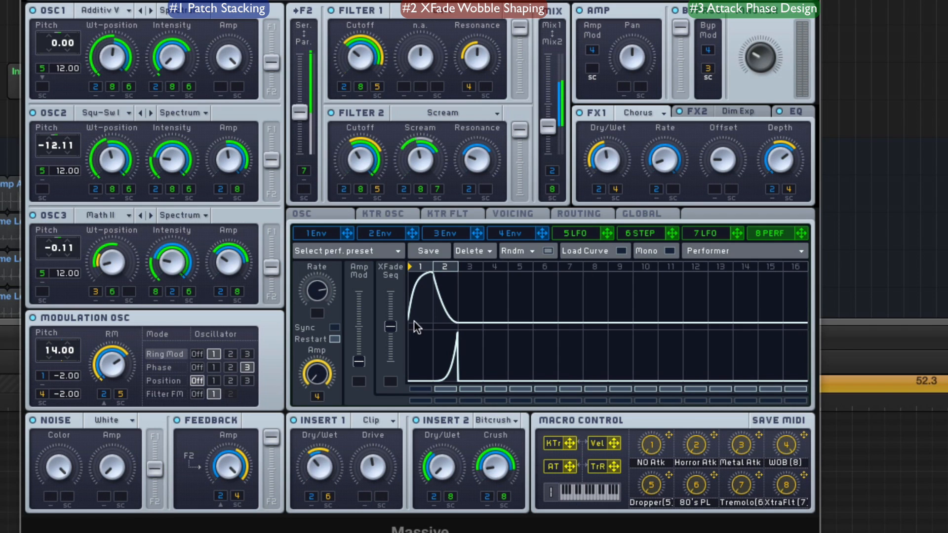
Bring step 1 of the lower Performer sequence into the crossfade at full height with its linear falling ramp
left_click_drag(421, 272, 416, 294)
left_click_drag(421, 349, 429, 297)
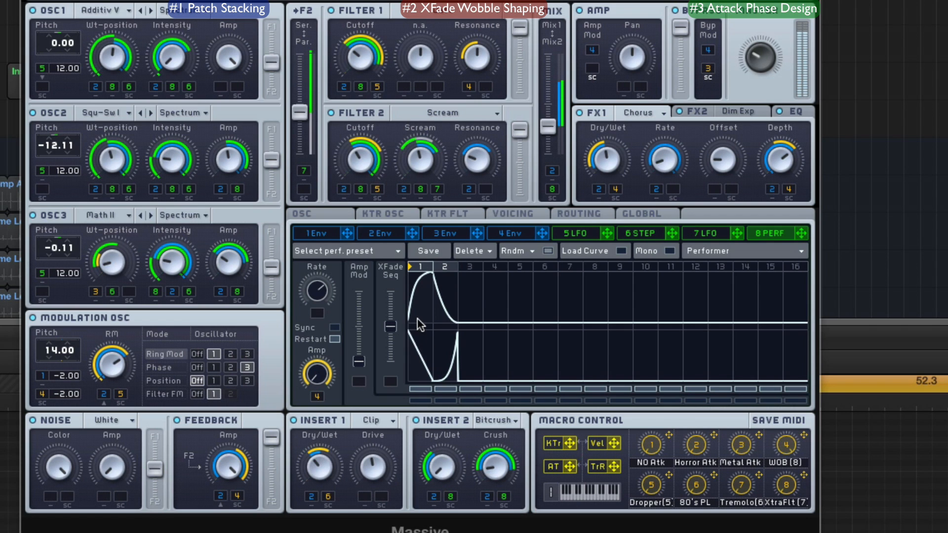
Lower steps 1 and 2 of modulator 8's lower sequence to zero and set XFade Seq fully to the upper sequence
left_click_drag(419, 352, 428, 413)
mouse_move(434, 338)
left_mouse_down()
mouse_move(417, 341)
mouse_move(419, 394)
mouse_move(421, 375)
mouse_move(420, 384)
left_mouse_up()
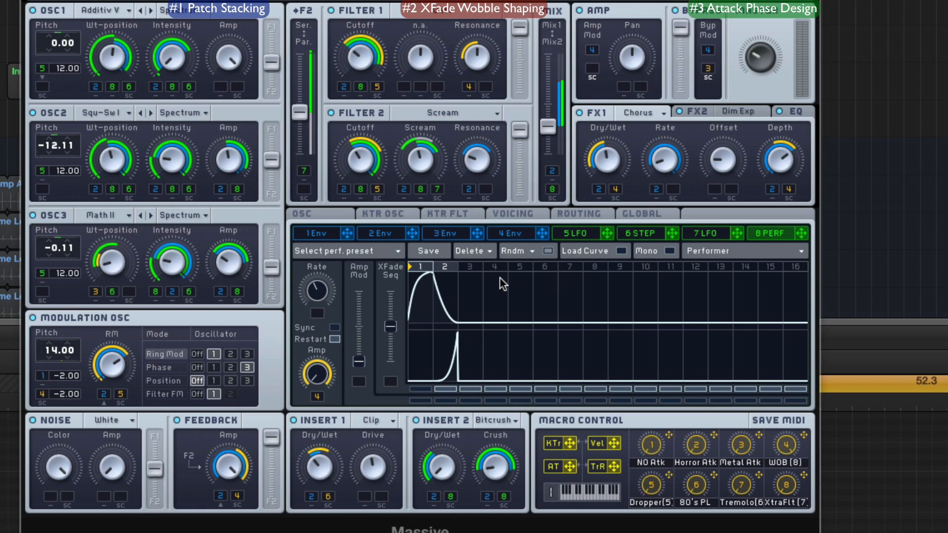
left_click_drag(456, 340, 452, 352)
left_click_drag(394, 325, 409, 288)
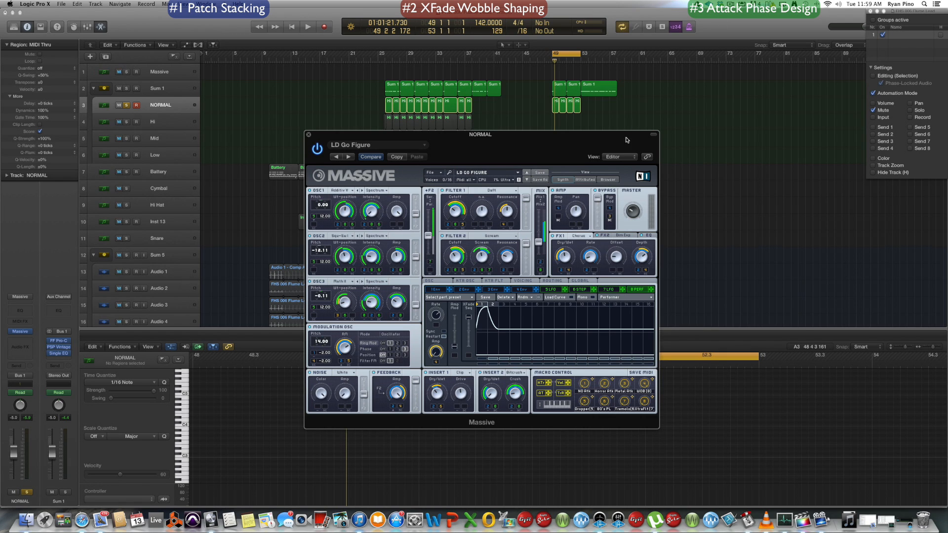
Audition a slow attack on envelope 4, return it to a very short attack, and try its Release
left_click(521, 290)
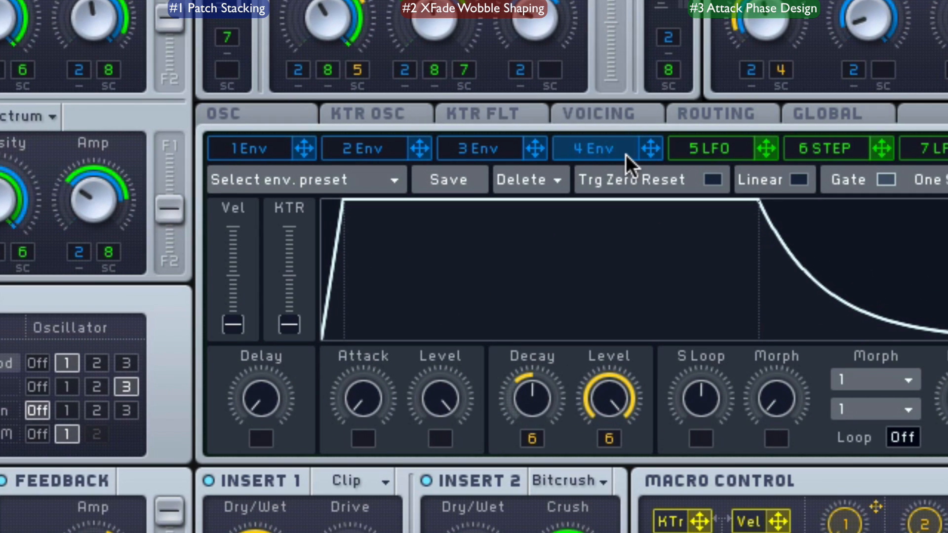
left_click_drag(358, 390, 354, 309)
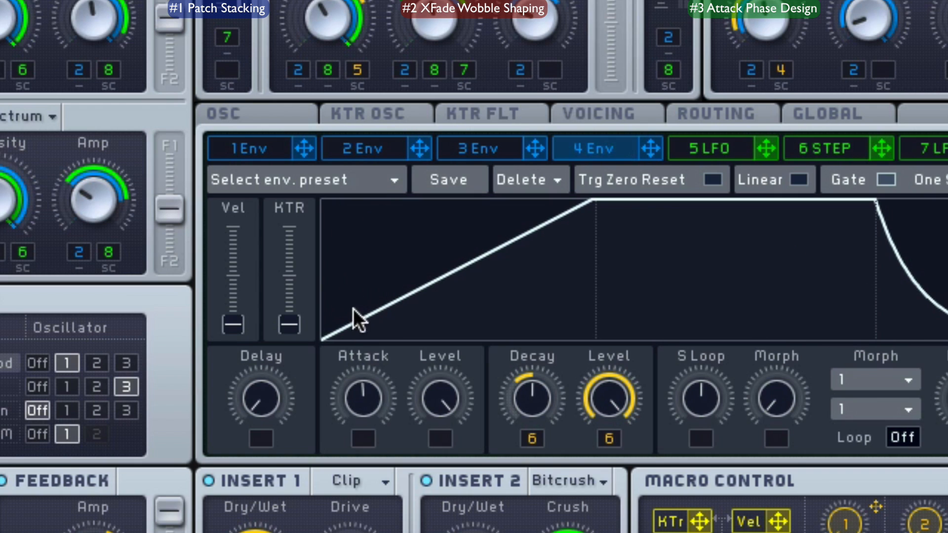
left_click_drag(356, 397, 360, 362)
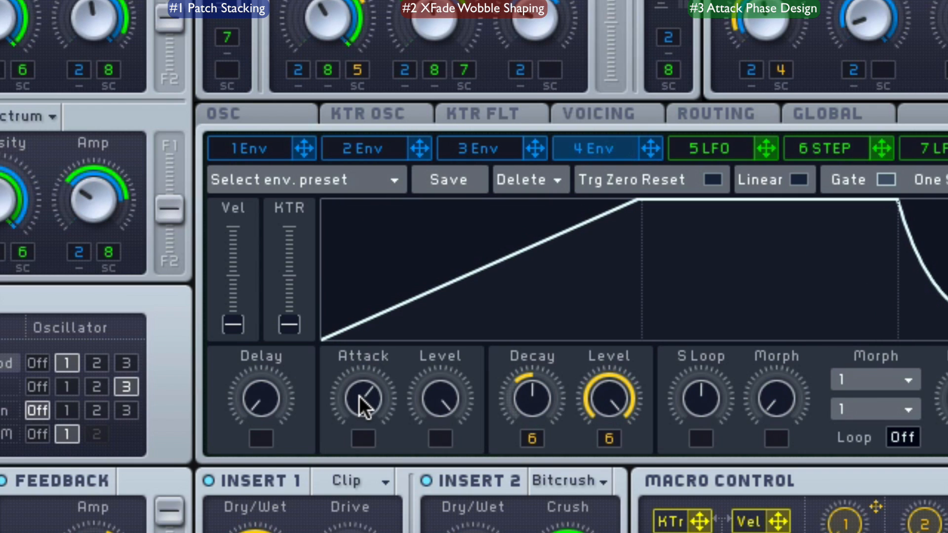
left_click_drag(363, 398, 363, 444)
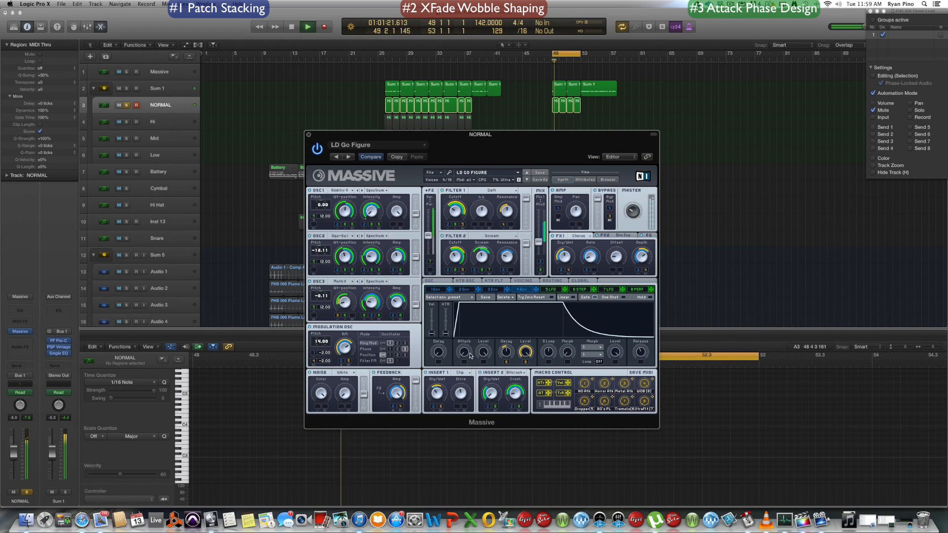
key("space")
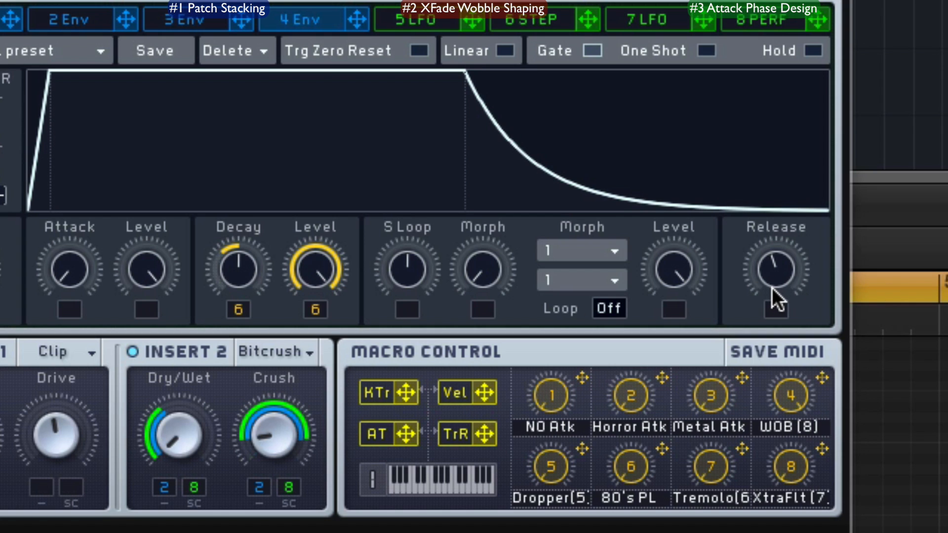
left_click_drag(803, 401, 803, 494)
left_click(801, 406)
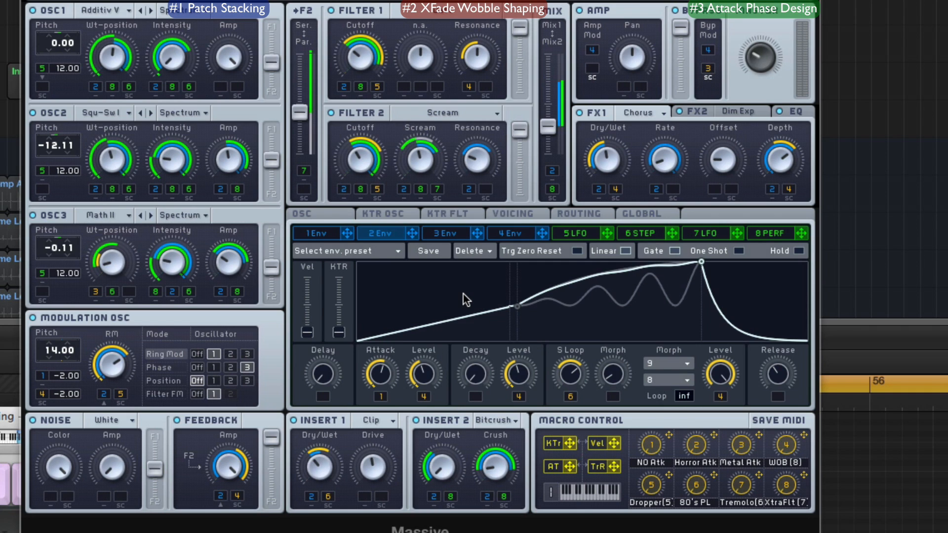
Examine how macro 4 (WOB) controls envelope 2's three Level knobs and the Amp of modulator 8's Performer
left_click(764, 234)
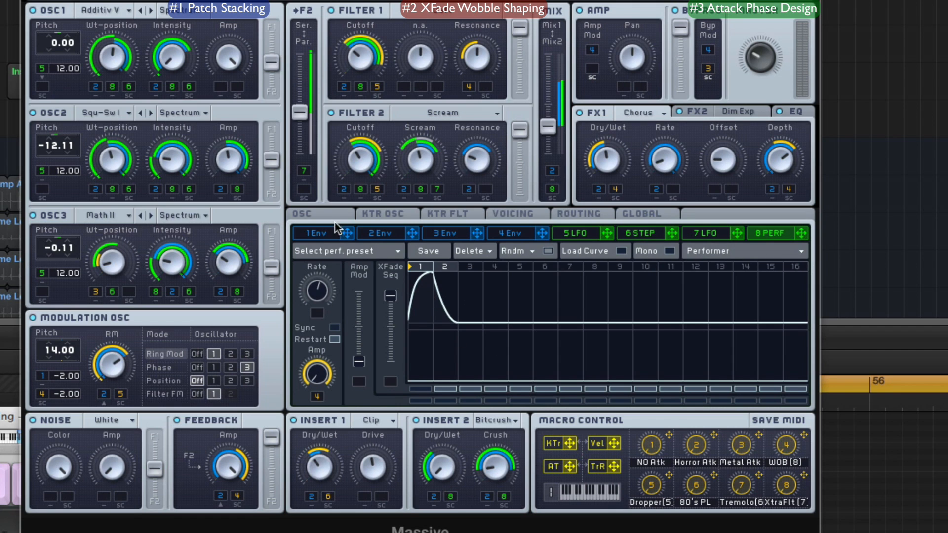
left_click(372, 236)
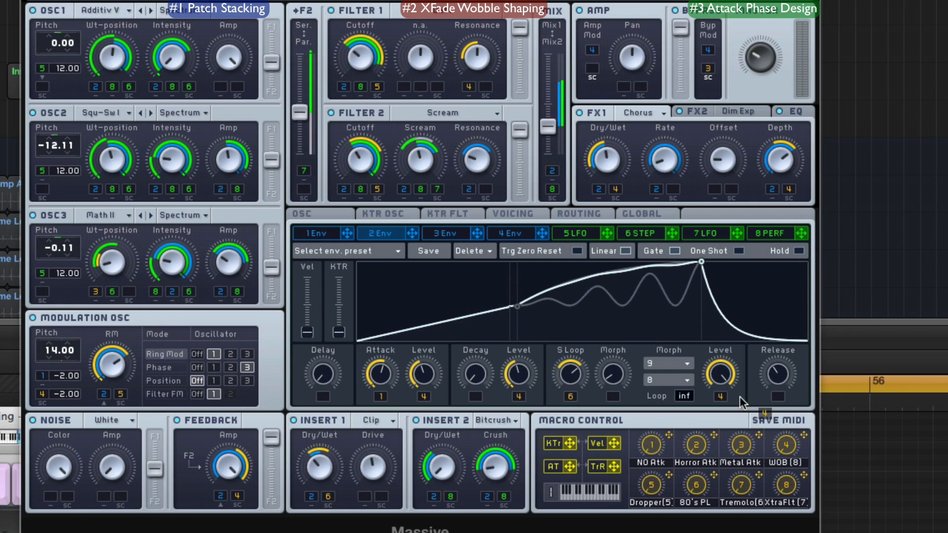
left_click_drag(720, 399, 423, 395)
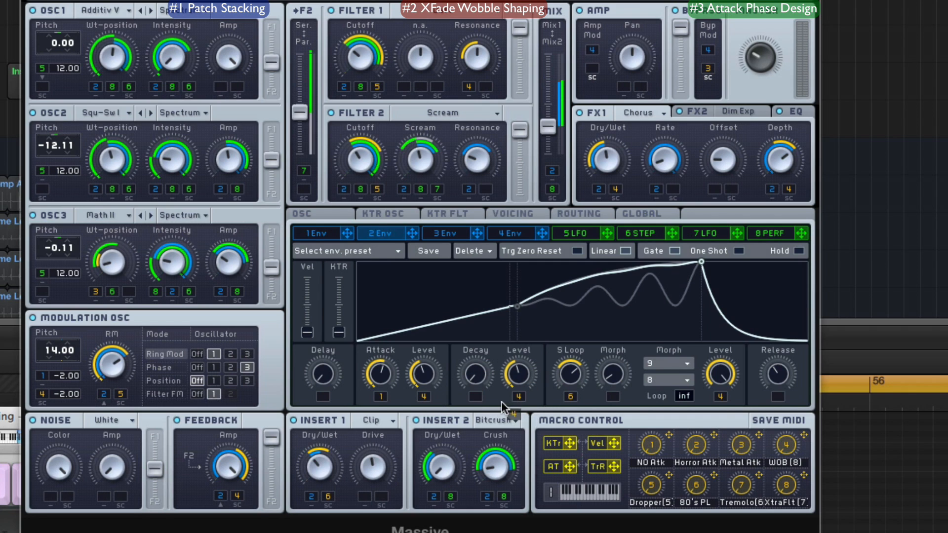
left_click_drag(721, 377, 508, 379)
left_click_drag(425, 376, 407, 385)
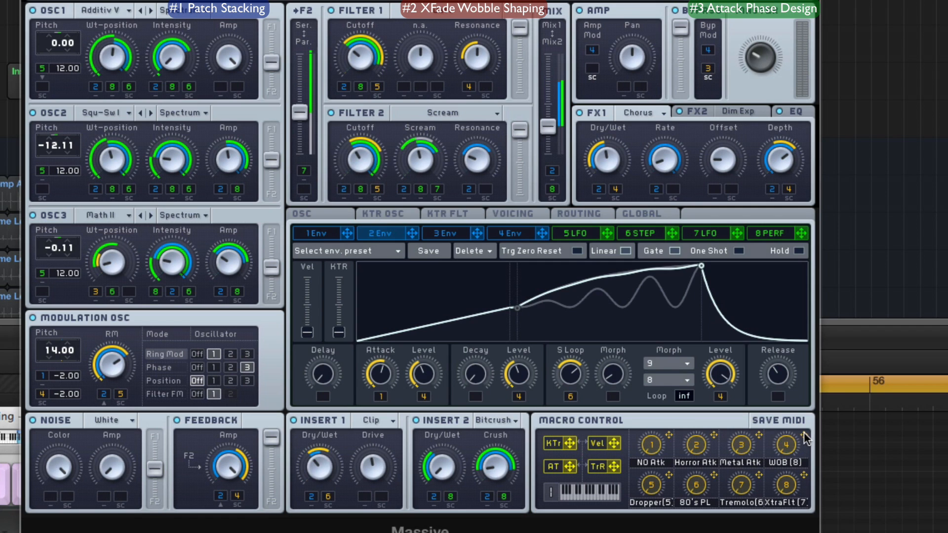
left_click(760, 234)
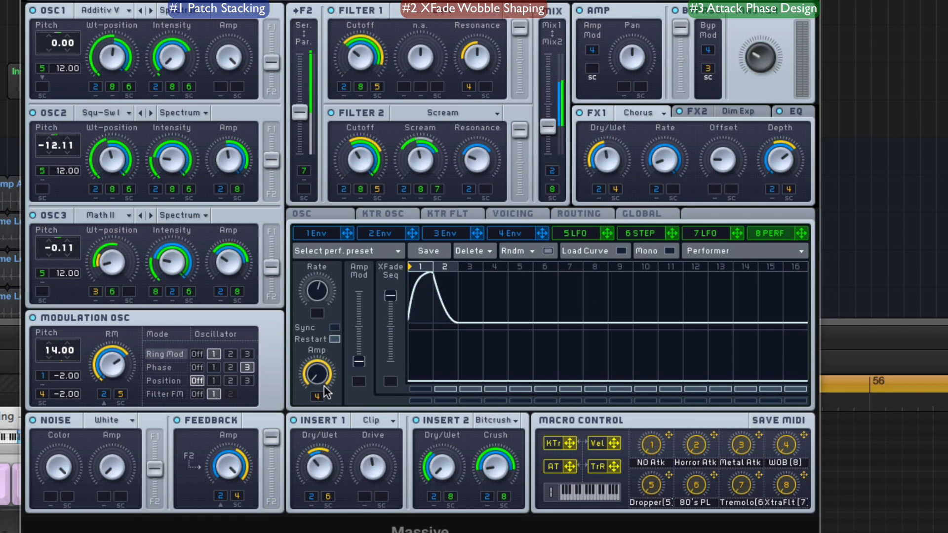
left_click(380, 233)
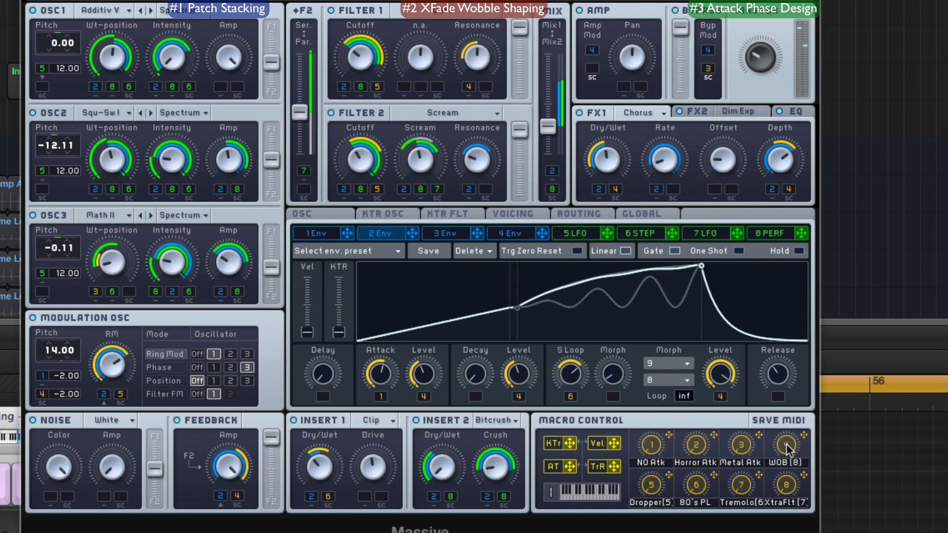
left_click(770, 233)
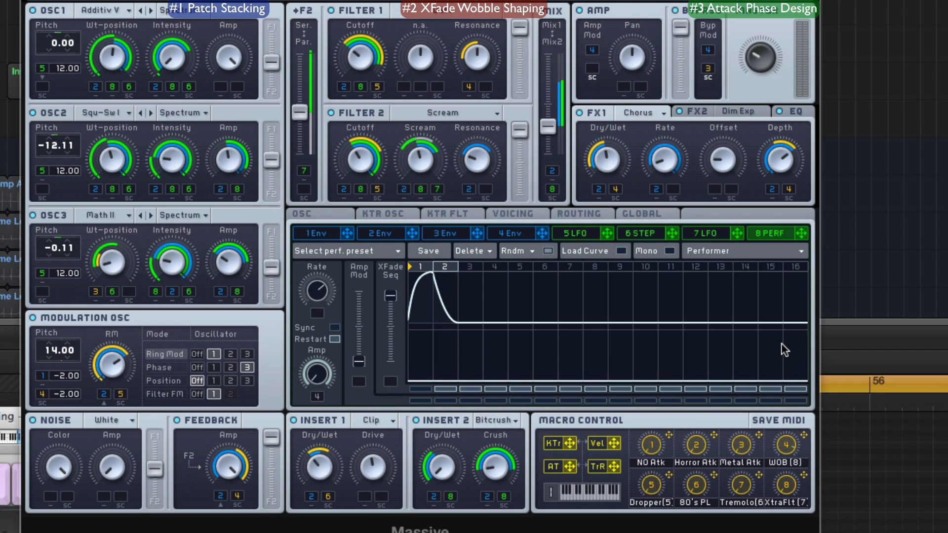
left_click(393, 237)
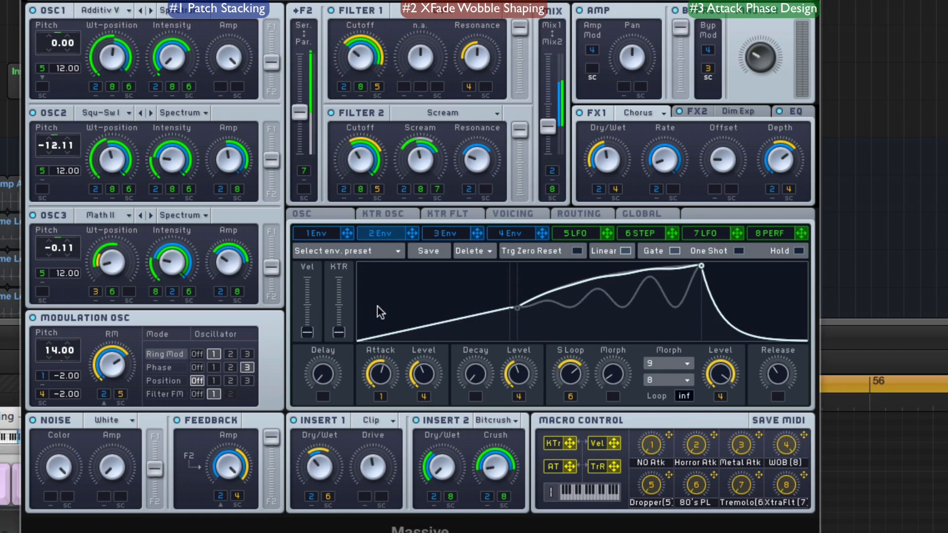
left_click(781, 228)
Shorten envelope 2's Attack to nearly zero, then lengthen it to about the knob's midpoint
left_click_drag(389, 368, 376, 450)
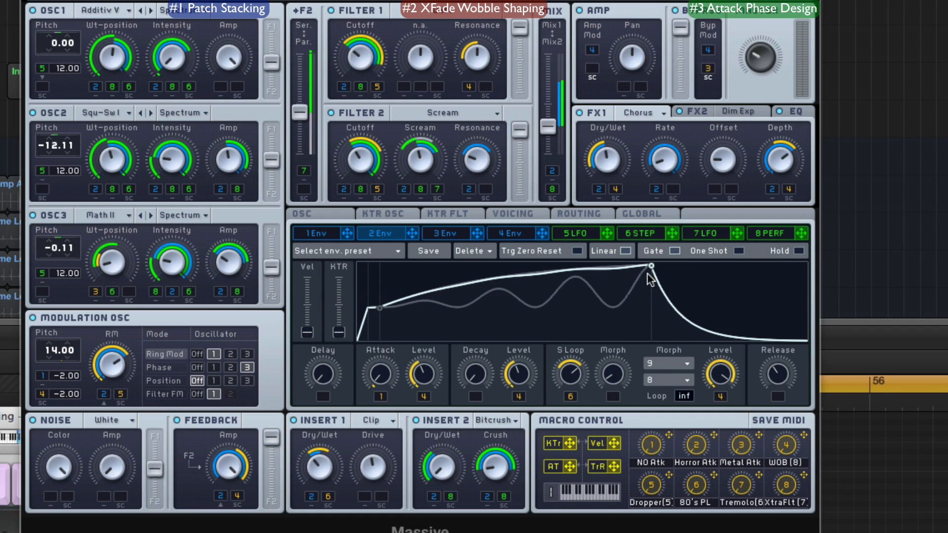
mouse_move(386, 372)
left_mouse_down()
mouse_move(380, 316)
mouse_move(382, 359)
left_mouse_up()
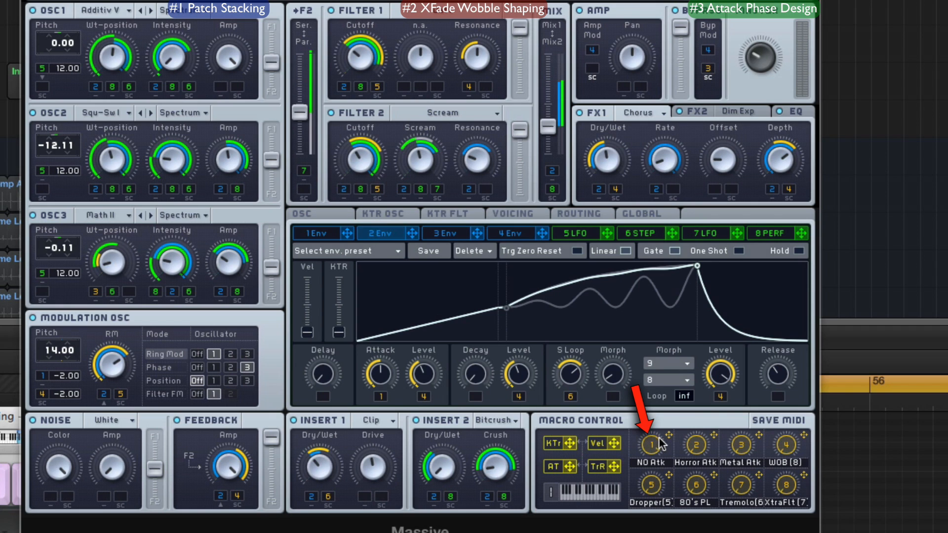
double_click(376, 378)
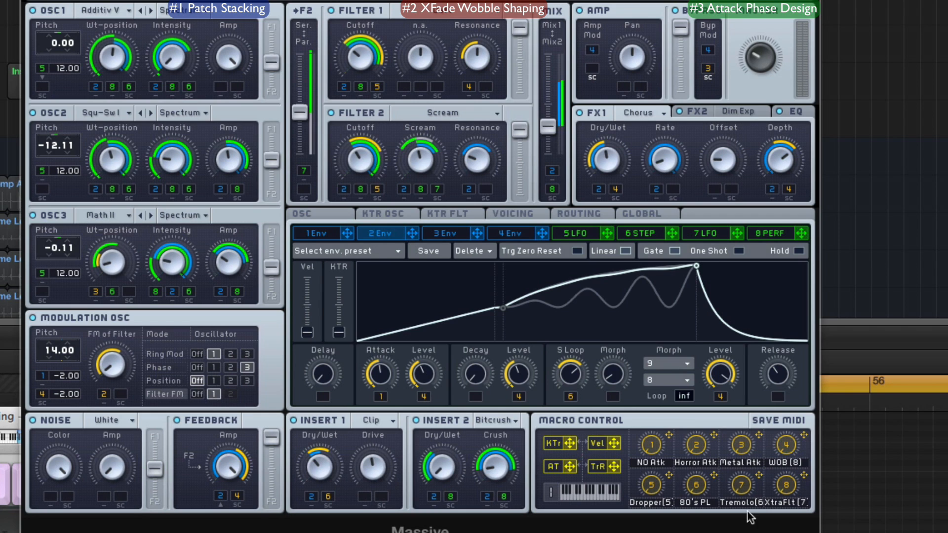
Sweep the Bypass level fully down and back up, then inspect Osc 3's bypass path to Fx 2 in the routing
left_click_drag(682, 24, 678, 121)
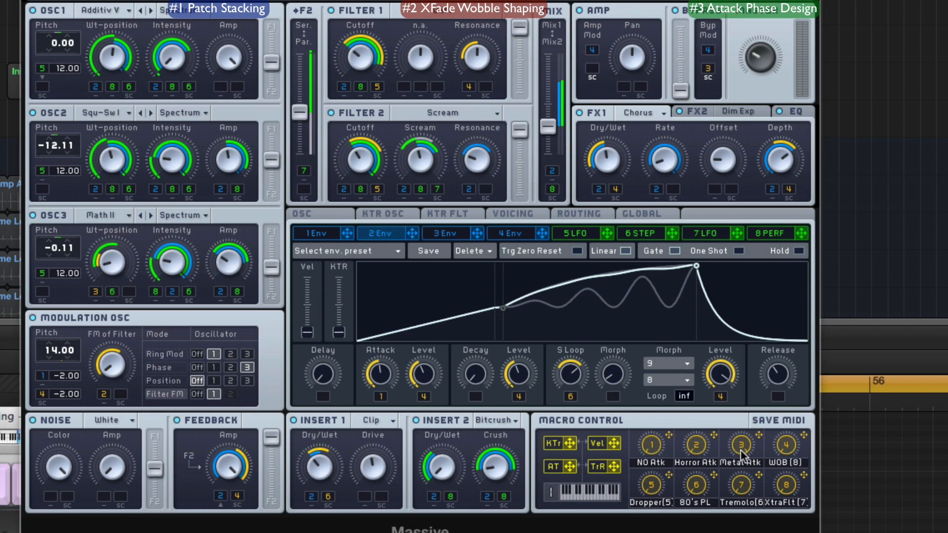
left_click_drag(682, 89, 680, 27)
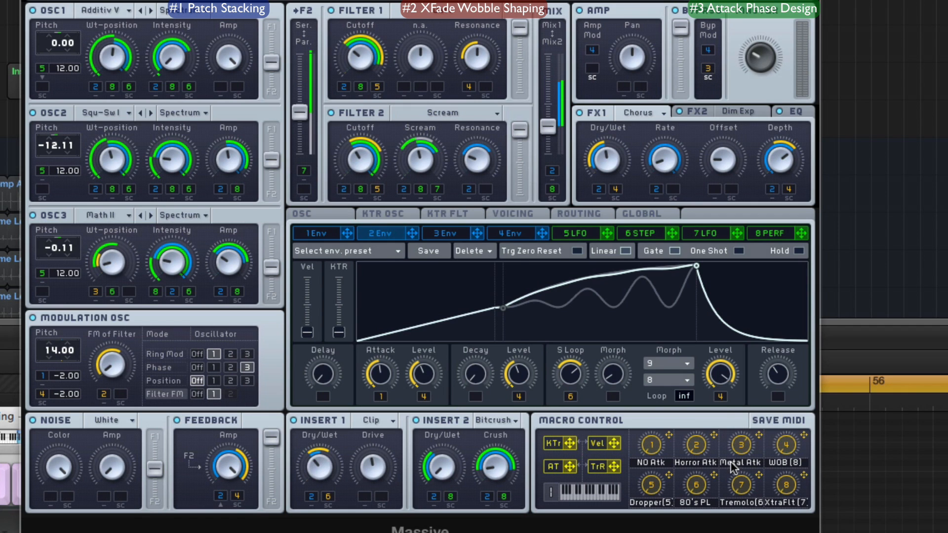
left_click(580, 212)
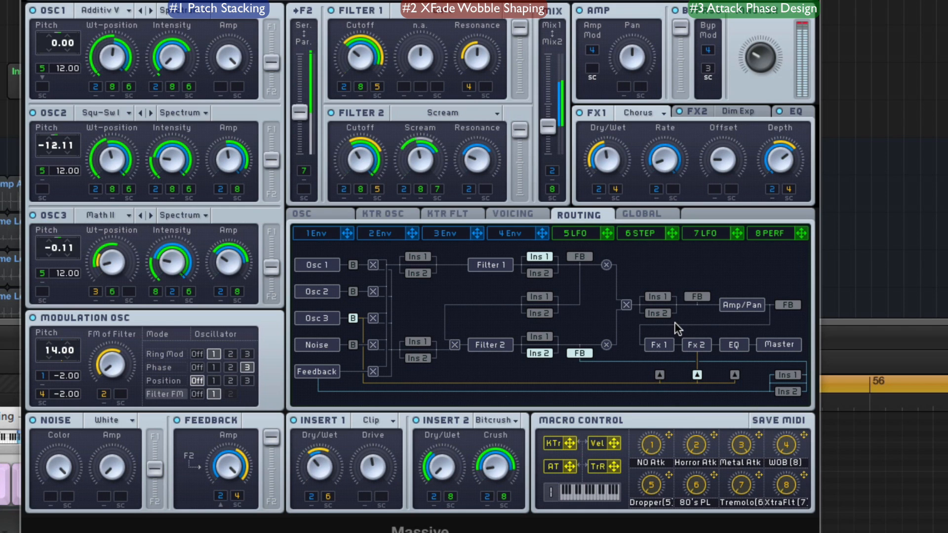
left_click(353, 318)
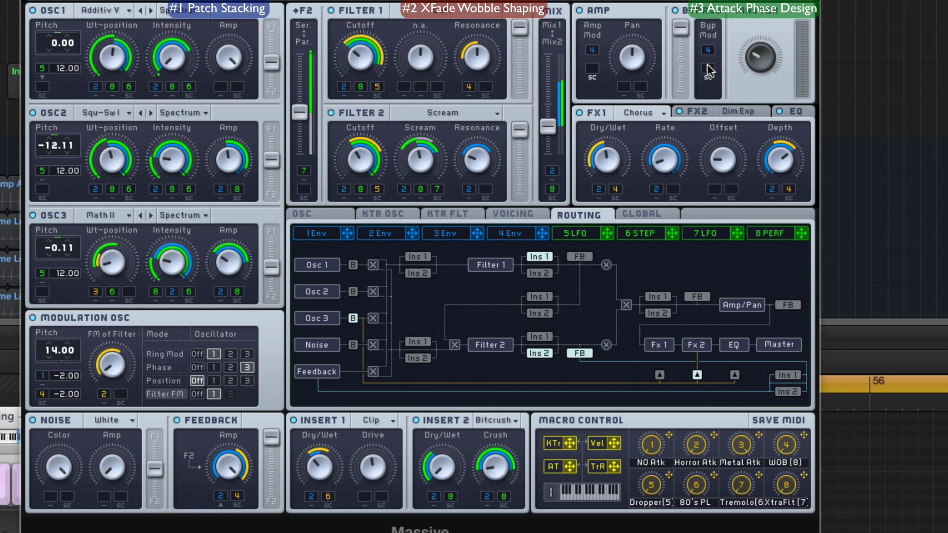
Audition intermediate Bypass levels, return Bypass to full, and check macro 3's assignments on Byp Mod and Osc 3's Wt-position
mouse_move(676, 28)
left_mouse_down()
mouse_move(677, 55)
mouse_move(677, 20)
left_mouse_up()
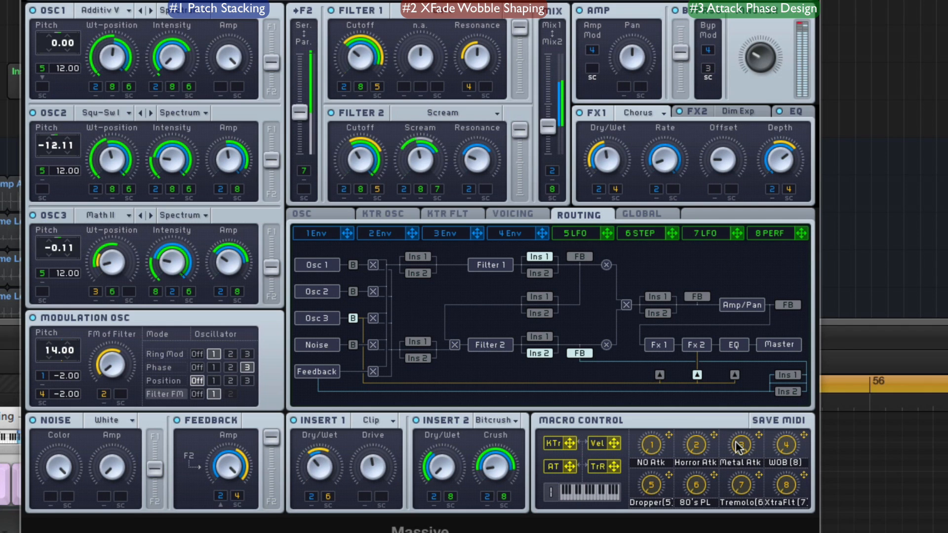
mouse_move(681, 52)
left_mouse_down()
mouse_move(681, 76)
mouse_move(680, 40)
left_mouse_up()
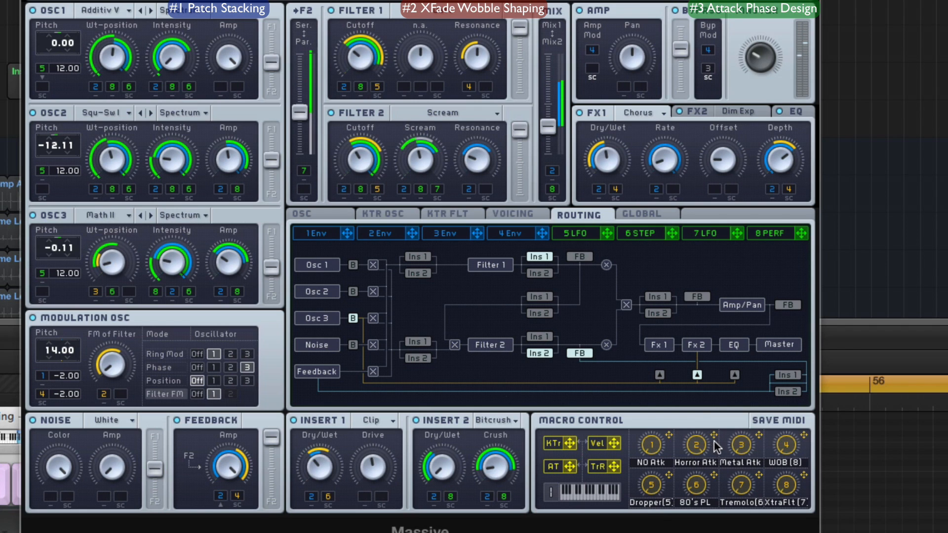
left_click_drag(679, 48, 690, 22)
left_click_drag(677, 32, 679, 0)
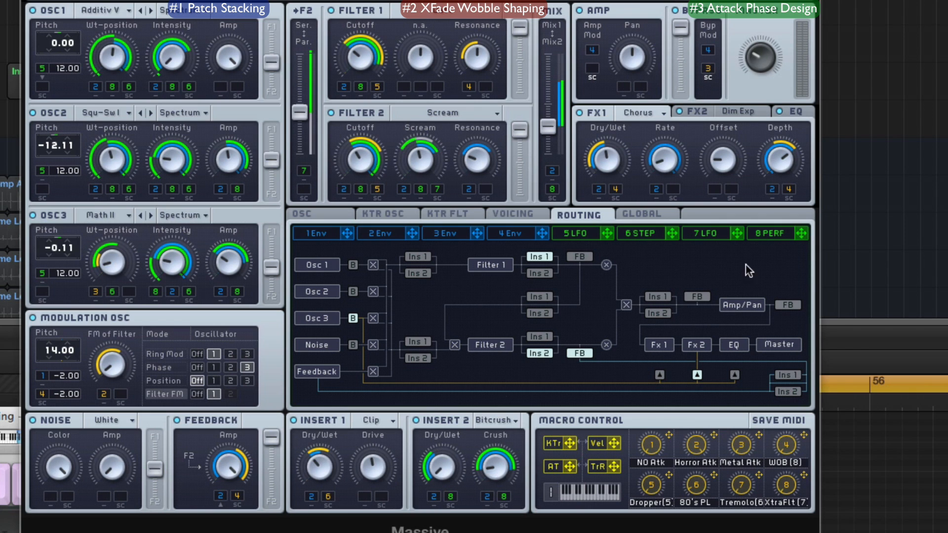
left_click_drag(705, 56, 706, 60)
left_click_drag(95, 292, 109, 264)
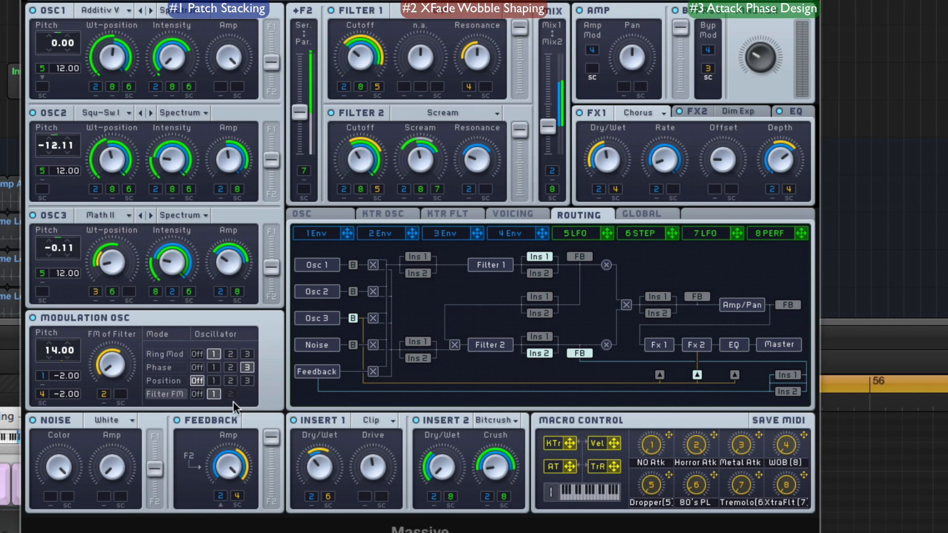